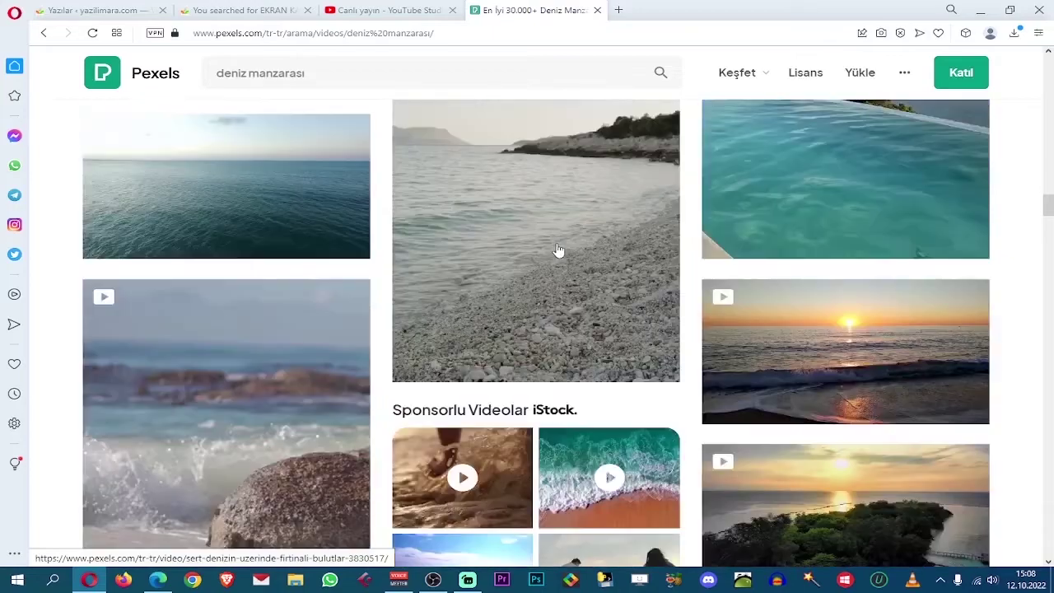
Find the aerial beach clip with palm trees among the sea-view videos, download it and close the Pexels page
{"action": "scroll", "coordinate": [477, 284], "scroll_direction": "down", "scroll_amount": 3}
{"action": "scroll", "coordinate": [525, 282], "scroll_direction": "down", "scroll_amount": 3}
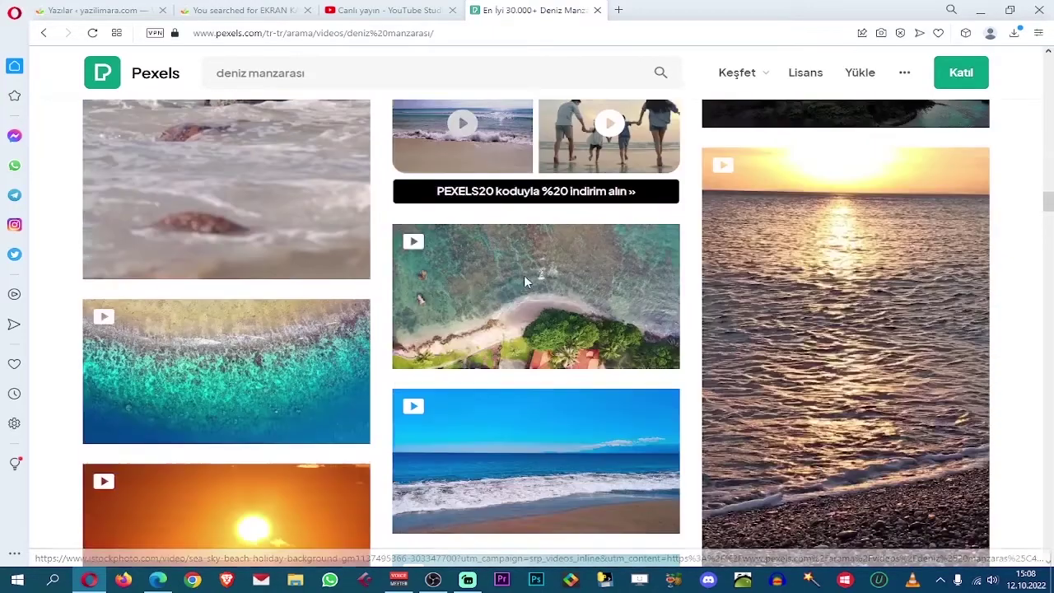
{"action": "scroll", "coordinate": [526, 282], "scroll_direction": "down", "scroll_amount": 4}
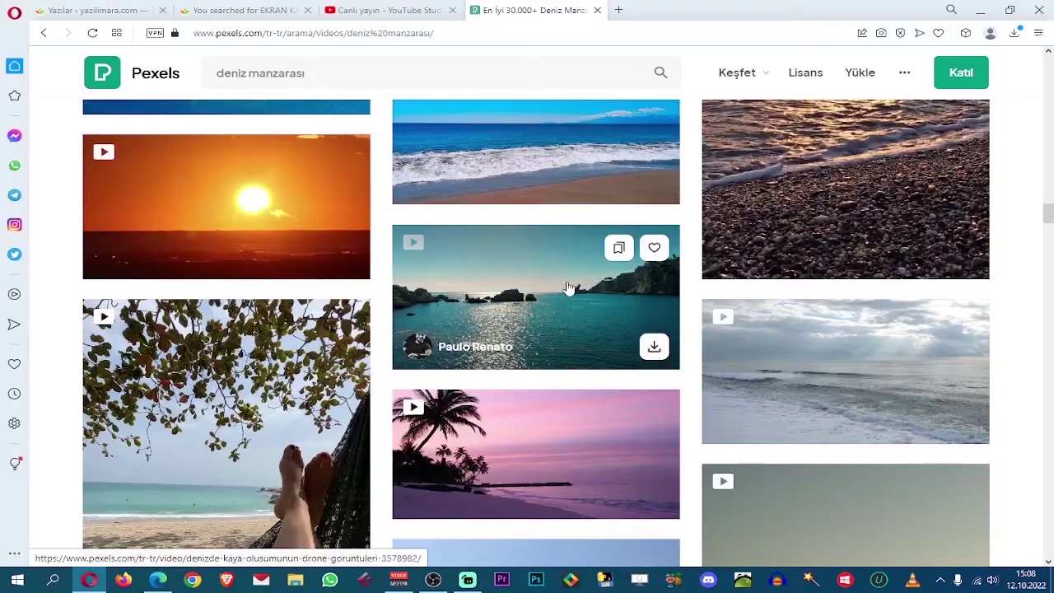
{"action": "scroll", "coordinate": [526, 282], "scroll_direction": "down", "scroll_amount": 2}
{"action": "scroll", "coordinate": [527, 279], "scroll_direction": "up", "scroll_amount": 3}
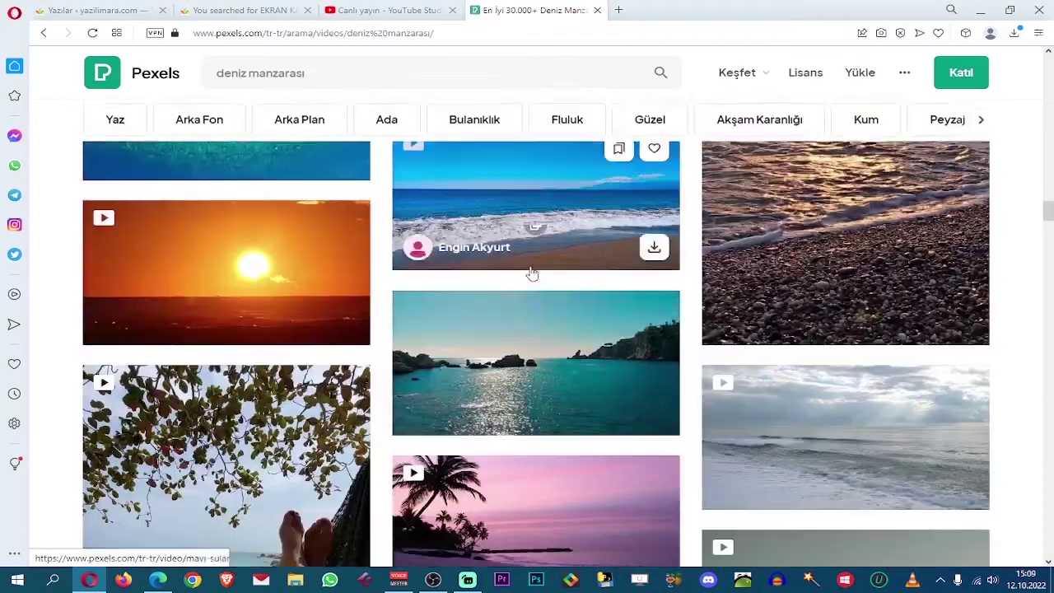
{"action": "scroll", "coordinate": [591, 275], "scroll_direction": "down", "scroll_amount": 2}
{"action": "scroll", "coordinate": [557, 287], "scroll_direction": "down", "scroll_amount": 8}
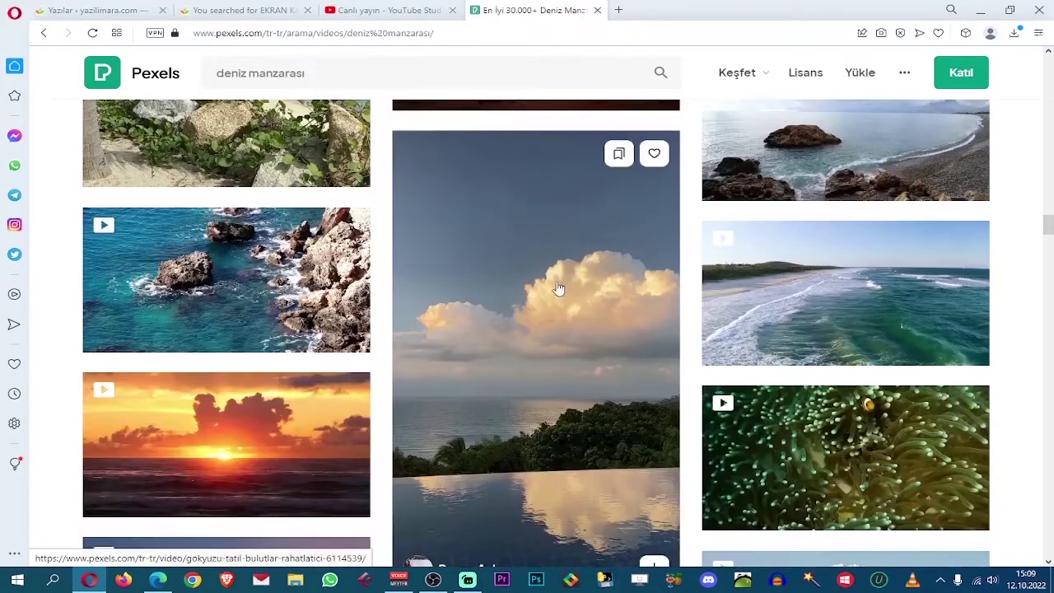
{"action": "scroll", "coordinate": [557, 286], "scroll_direction": "down", "scroll_amount": 1}
{"action": "scroll", "coordinate": [626, 288], "scroll_direction": "down", "scroll_amount": 1}
{"action": "scroll", "coordinate": [605, 301], "scroll_direction": "down", "scroll_amount": 1}
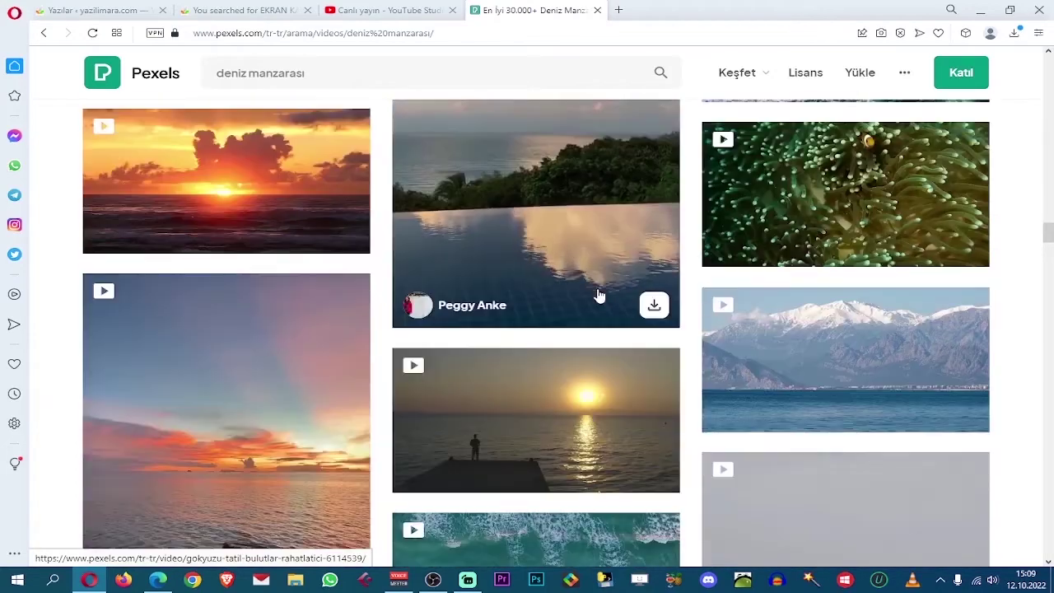
{"action": "mouse_move", "coordinate": [318, 228]}
{"action": "scroll", "coordinate": [334, 233], "scroll_direction": "down", "scroll_amount": 8}
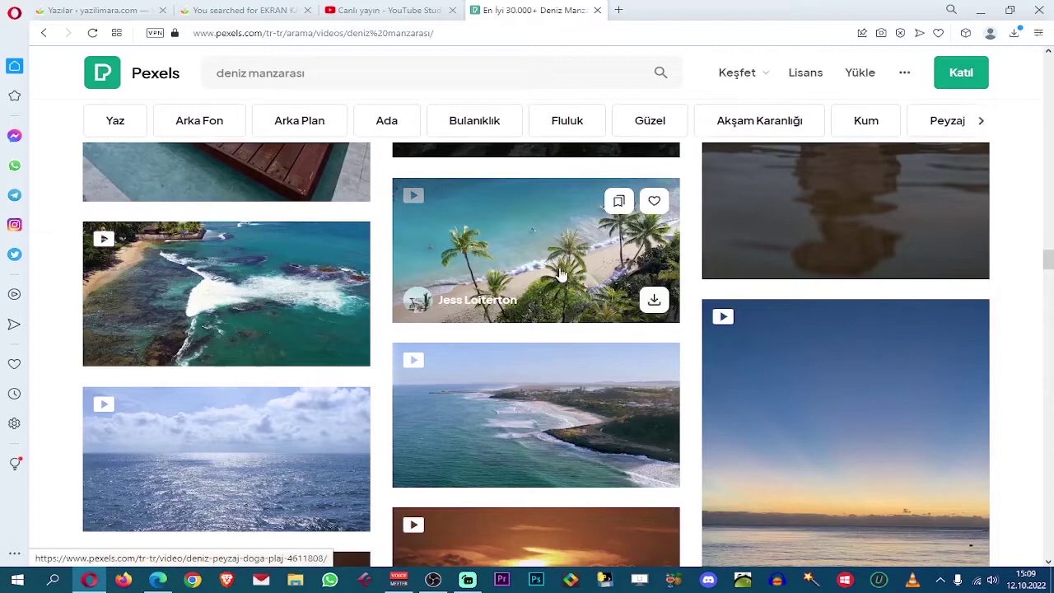
{"action": "left_click", "coordinate": [653, 299]}
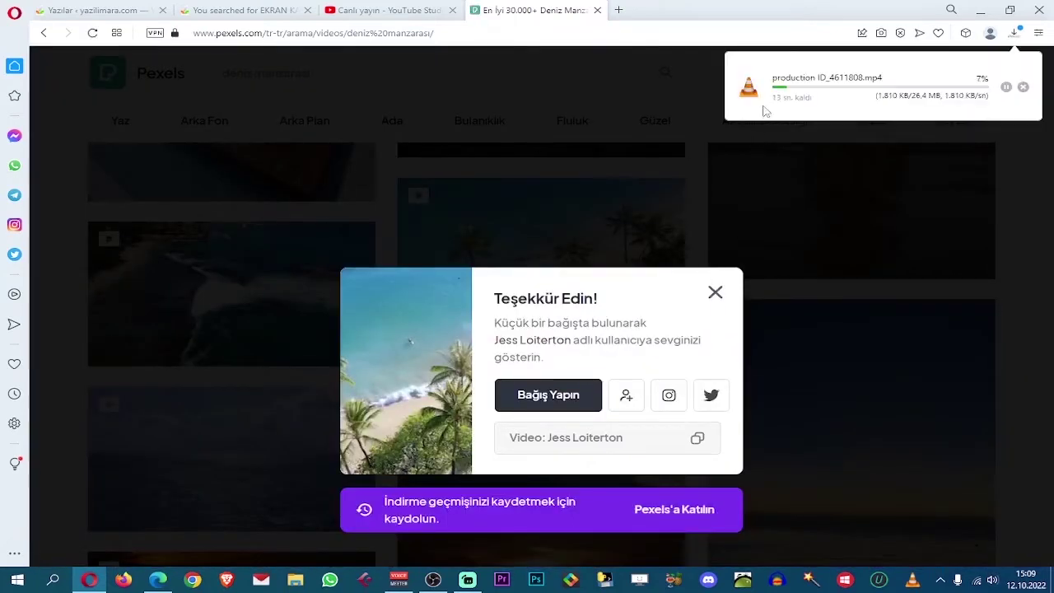
{"action": "left_click", "coordinate": [596, 10]}
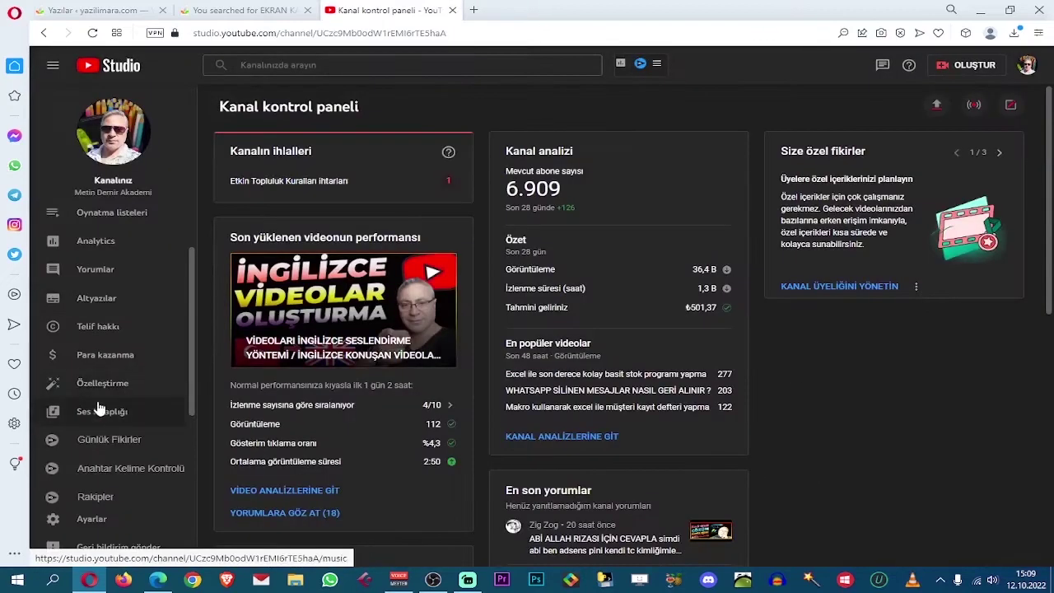
Open the YouTube Studio audio library and replace the existing music filter with a search for "RELAX"
{"action": "left_click", "coordinate": [98, 412]}
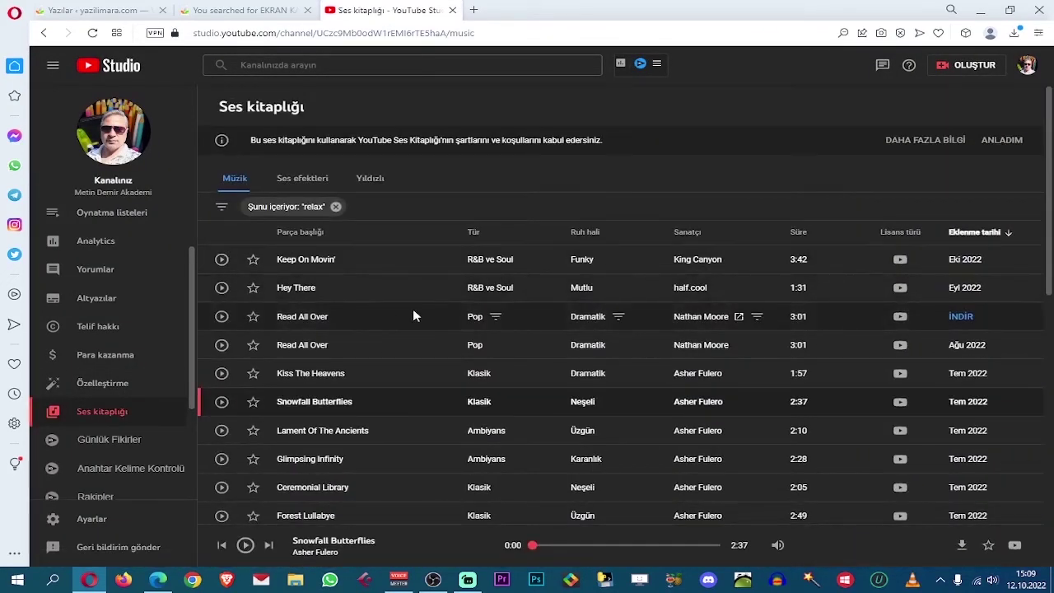
{"action": "left_click", "coordinate": [335, 207]}
{"action": "left_click", "coordinate": [219, 214]}
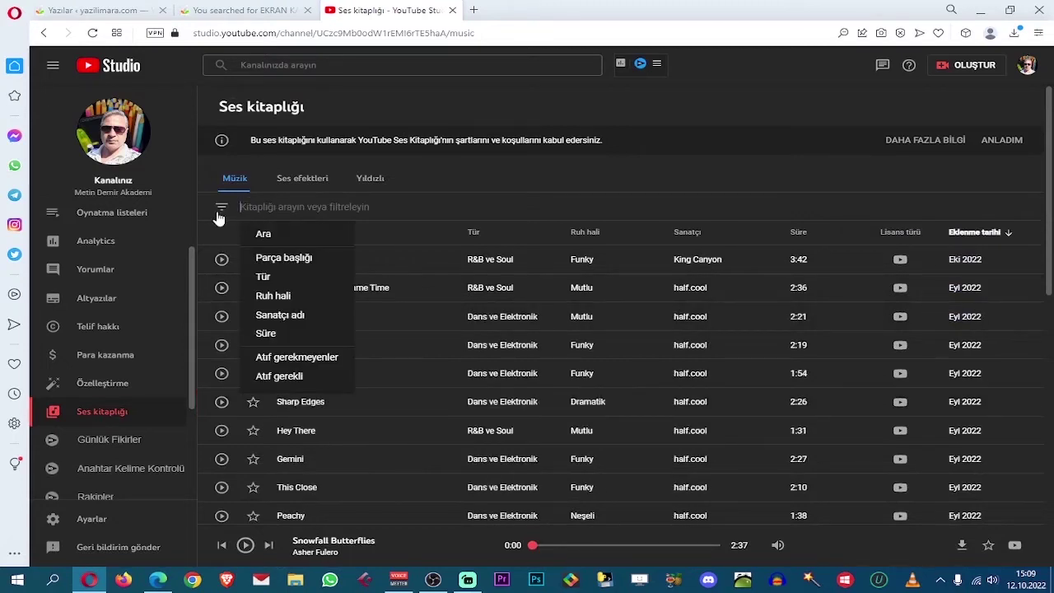
{"action": "left_click", "coordinate": [261, 235]}
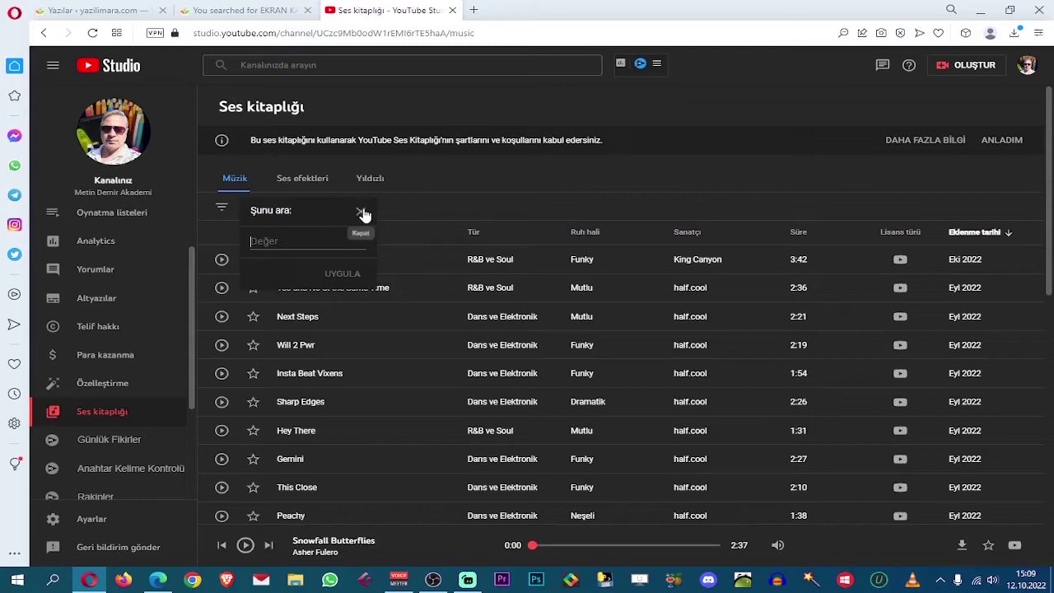
{"action": "type", "text": "RELAX"}
{"action": "key", "text": "Return"}
Preview the track Snowfall Butterflies in the filtered music list and download it
{"action": "scroll", "coordinate": [418, 391], "scroll_direction": "down", "scroll_amount": 7}
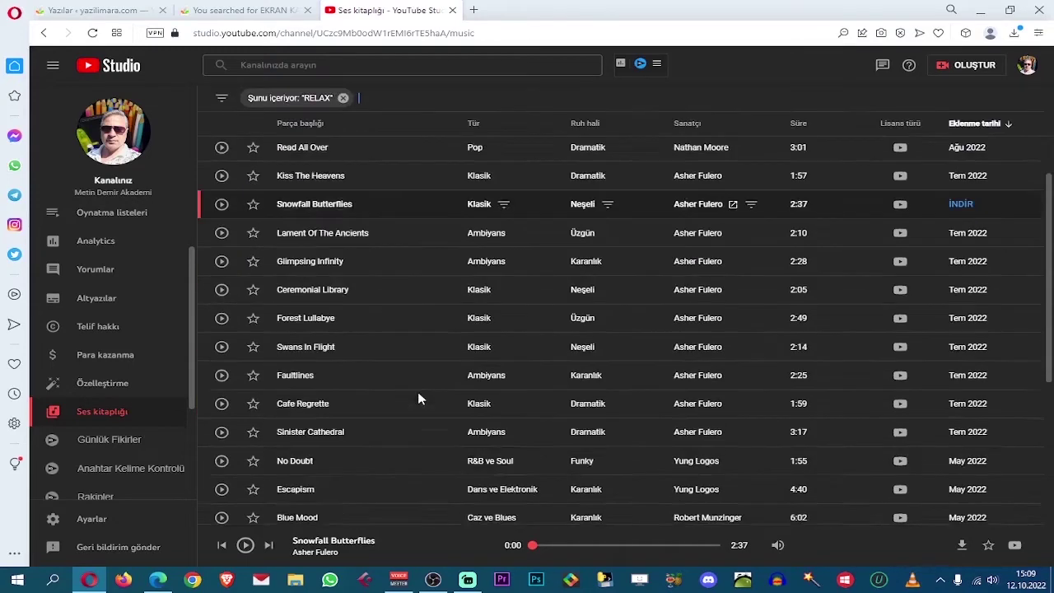
{"action": "scroll", "coordinate": [460, 273], "scroll_direction": "up", "scroll_amount": 8}
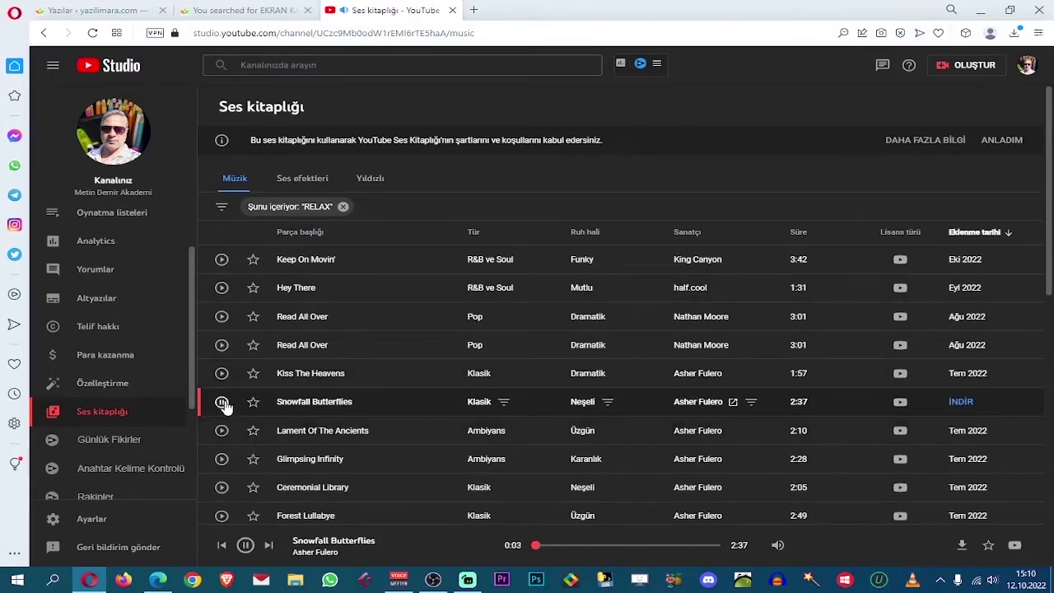
{"action": "left_click", "coordinate": [221, 401]}
{"action": "left_click", "coordinate": [957, 401]}
Leave the browser, launch Premiere Pro and arrange the downloaded video and music files in the second column of desktop icons
{"action": "left_click", "coordinate": [979, 13]}
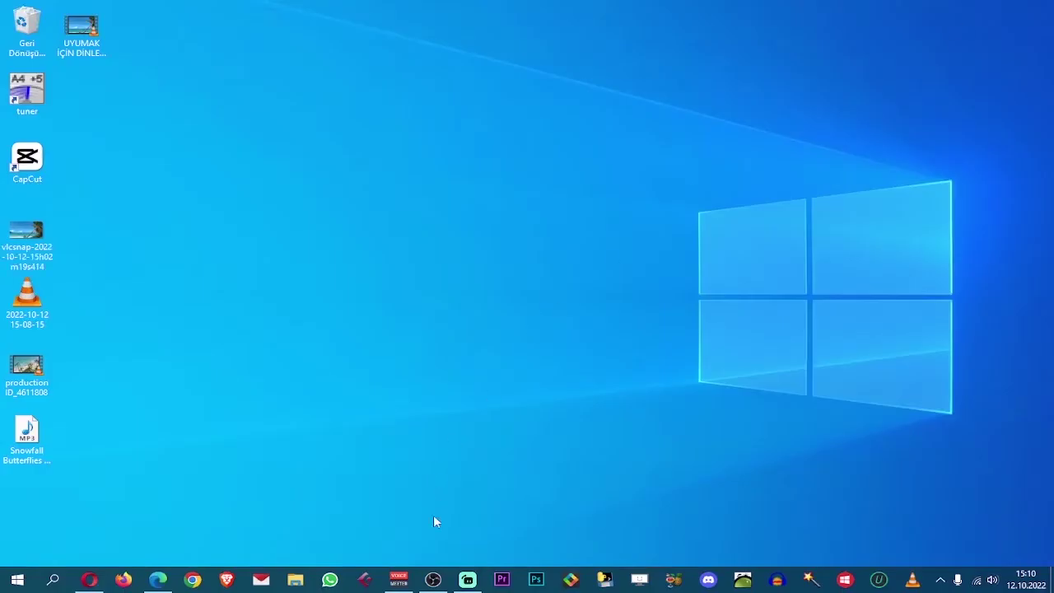
{"action": "left_click", "coordinate": [509, 580]}
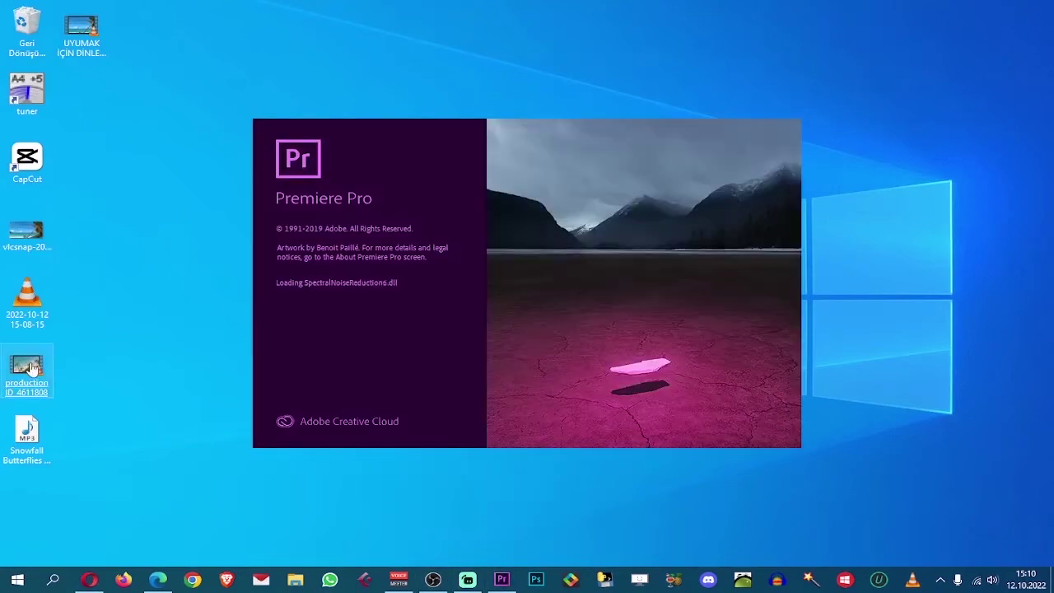
{"action": "left_click_drag", "start_coordinate": [28, 366], "coordinate": [81, 371]}
{"action": "left_click_drag", "start_coordinate": [27, 435], "coordinate": [82, 438]}
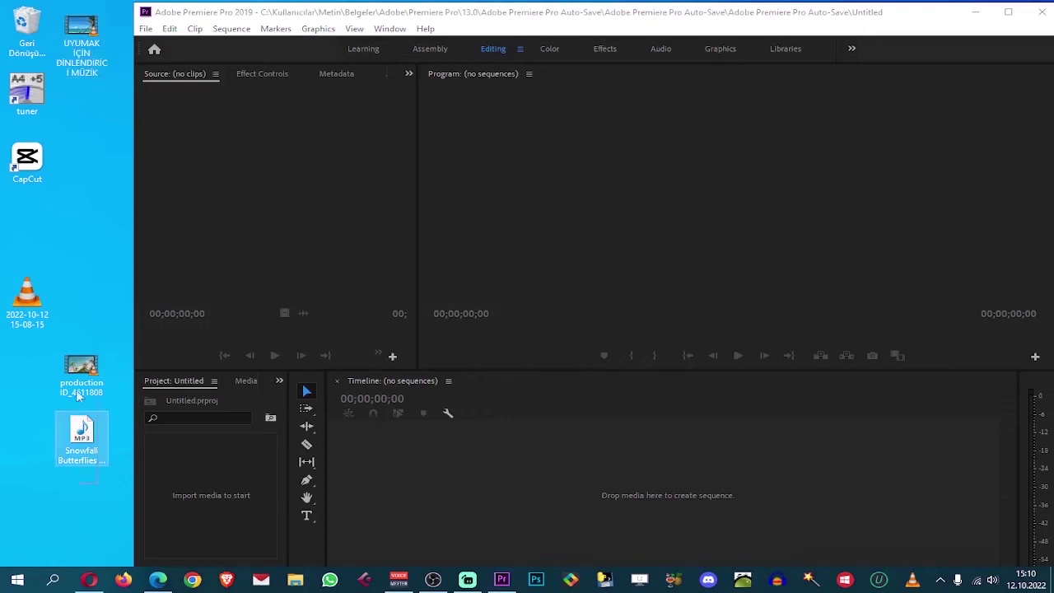
Import the downloaded beach video and the Snowfall Butterflies MP3 together into the Premiere Pro project and maximize the program window
{"action": "left_click", "coordinate": [78, 394], "text": "ctrl"}
{"action": "left_click_drag", "start_coordinate": [78, 394], "coordinate": [193, 486]}
{"action": "left_click", "coordinate": [1007, 12]}
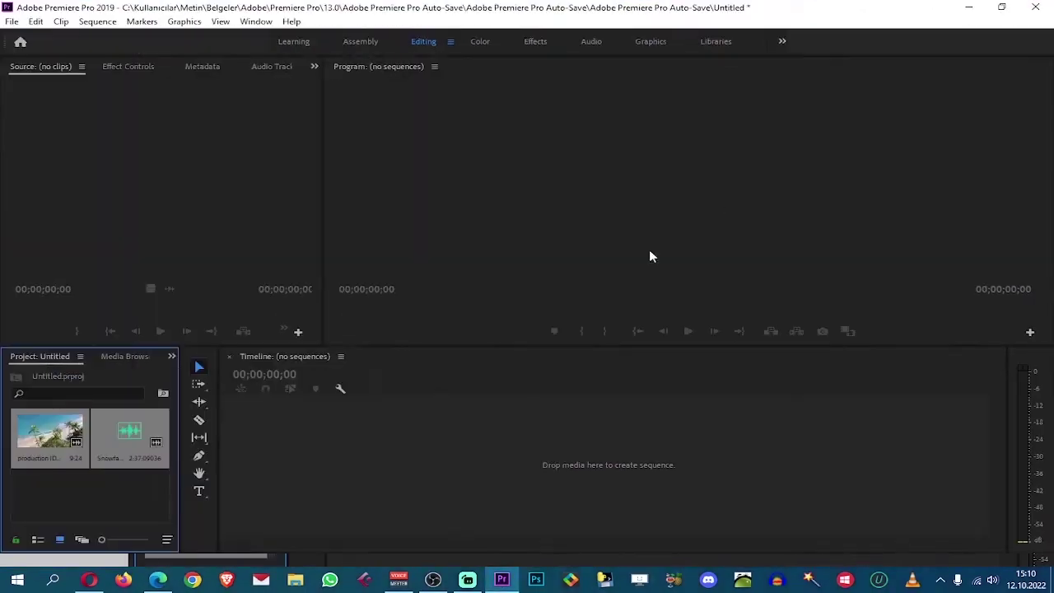
Create a sequence from the beach video clip and place the Snowfall Butterflies music on A2 from the start
{"action": "left_click", "coordinate": [108, 486]}
{"action": "left_click", "coordinate": [63, 448]}
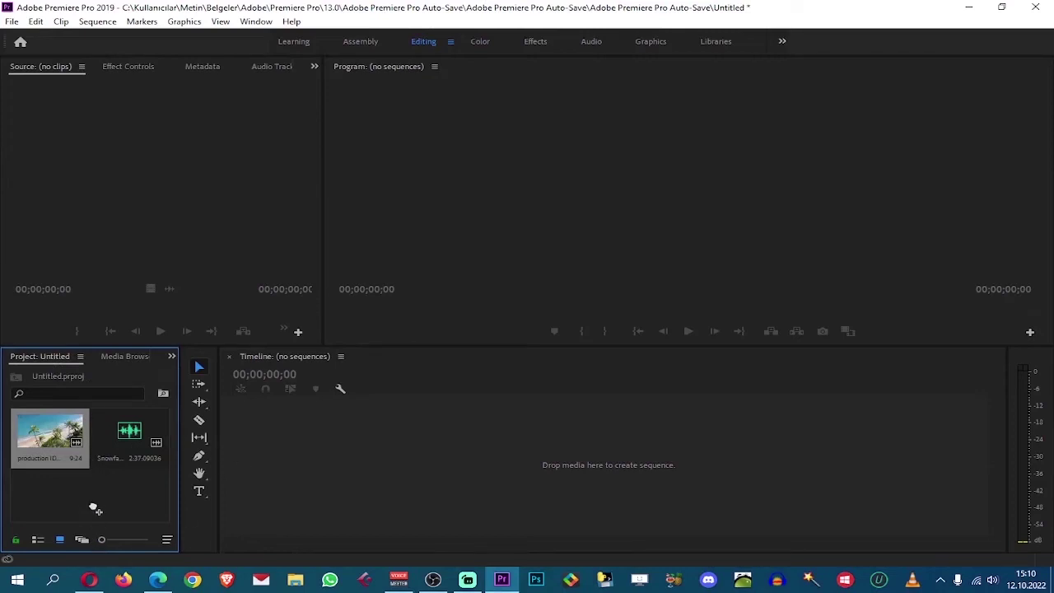
{"action": "left_click_drag", "start_coordinate": [95, 509], "coordinate": [93, 506]}
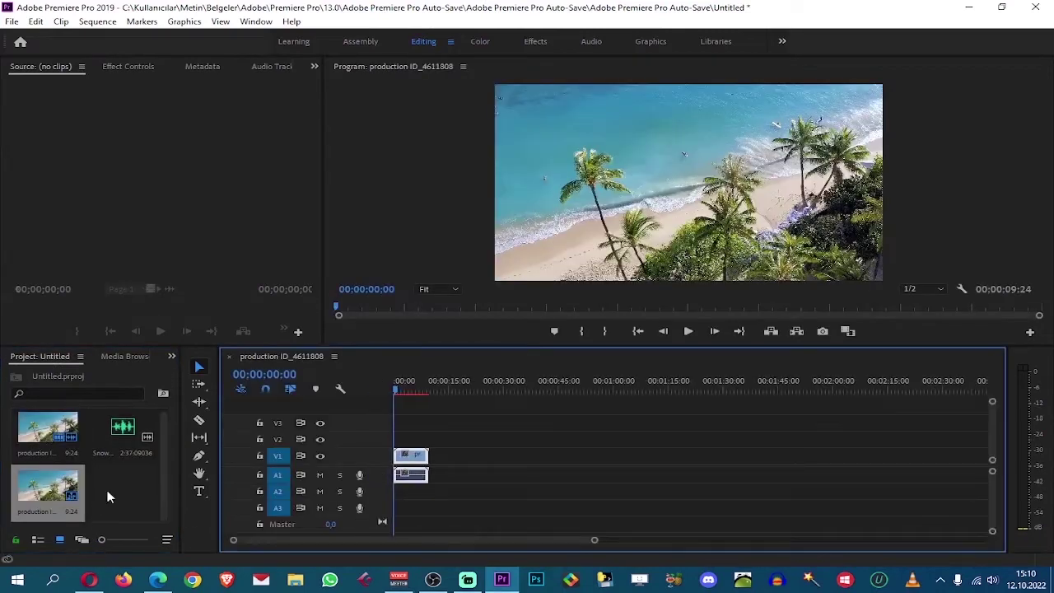
{"action": "left_click_drag", "start_coordinate": [123, 443], "coordinate": [396, 500]}
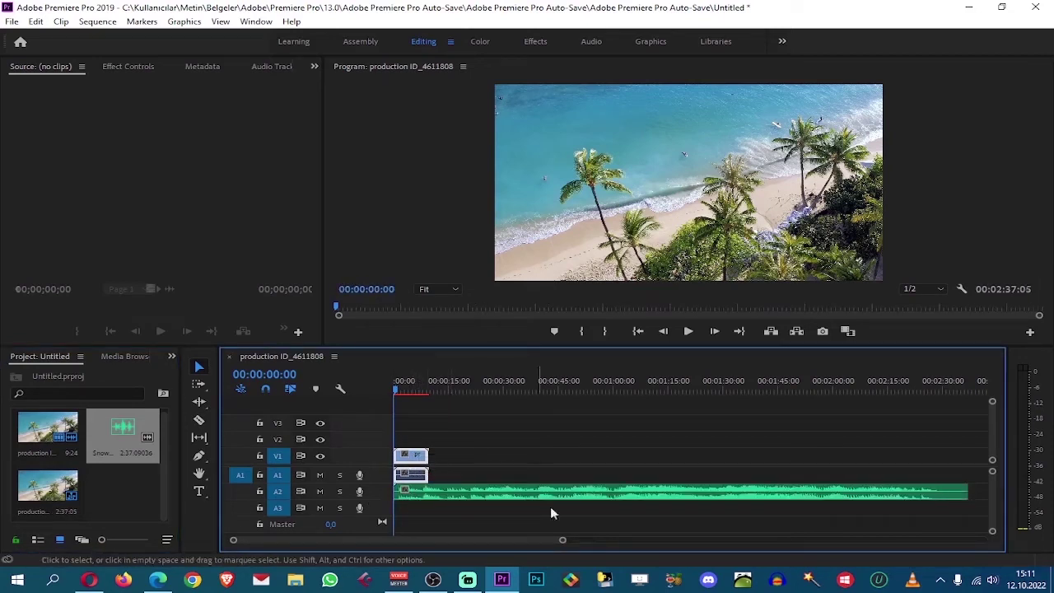
Paste eleven copies of the beach clip in a row, starting just past the end of the music
{"action": "left_click_drag", "start_coordinate": [565, 543], "coordinate": [694, 539]}
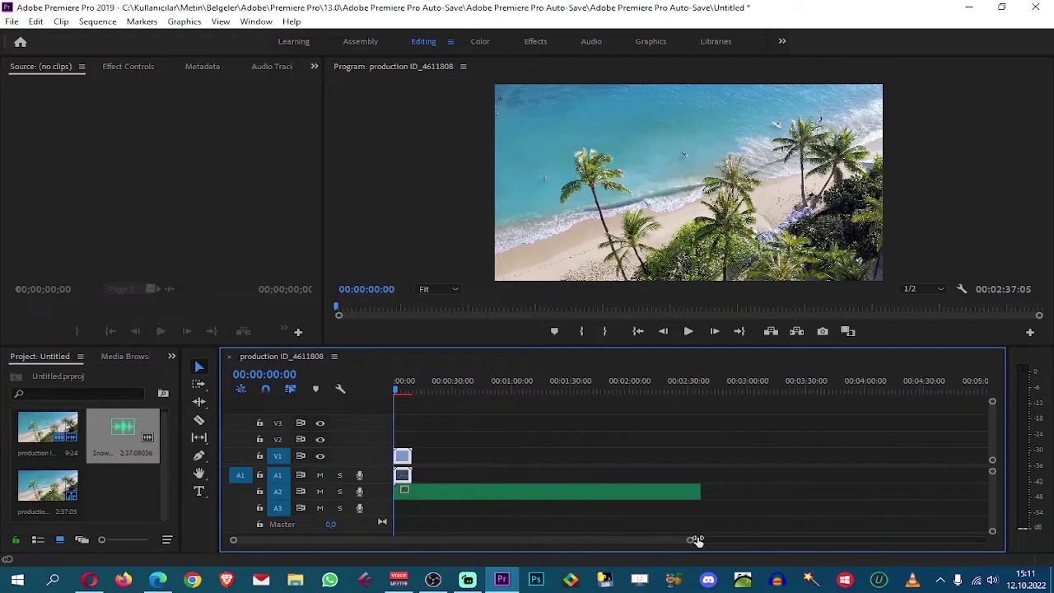
{"action": "left_click", "coordinate": [708, 388]}
{"action": "key", "text": "ctrl+v"}
{"action": "key", "text": "ctrl+v"}
{"action": "key", "text": "ctrl+v"}
{"action": "key", "text": "ctrl+v"}
{"action": "key", "text": "ctrl+v"}
{"action": "key", "text": "ctrl+v"}
{"action": "key", "text": "ctrl+v"}
{"action": "key", "text": "ctrl+v"}
{"action": "key", "text": "ctrl+v"}
{"action": "key", "text": "ctrl+v"}
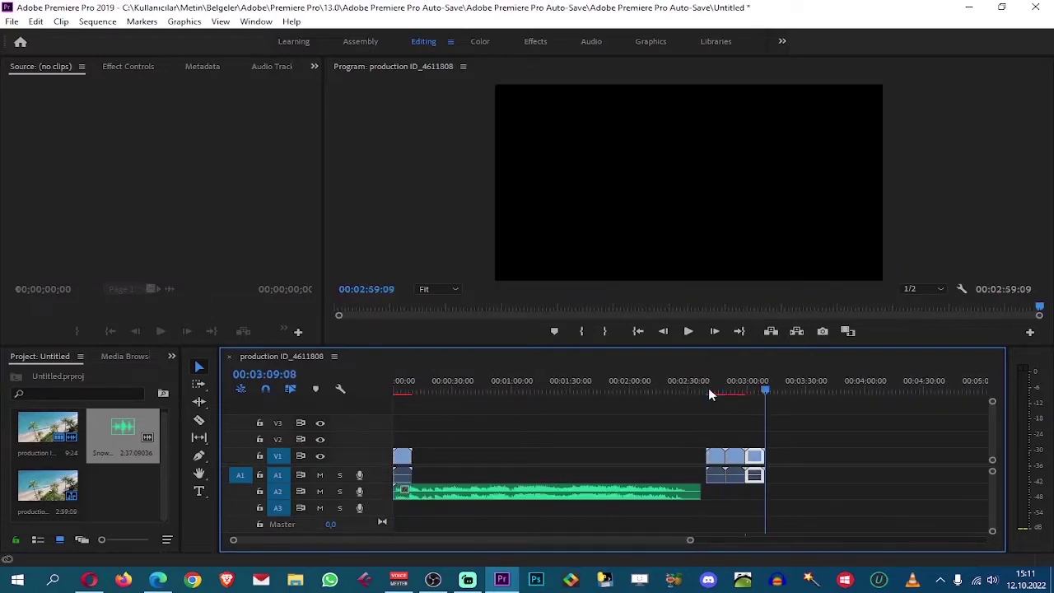
{"action": "key", "text": "ctrl+v"}
{"action": "key", "text": "ctrl+v"}
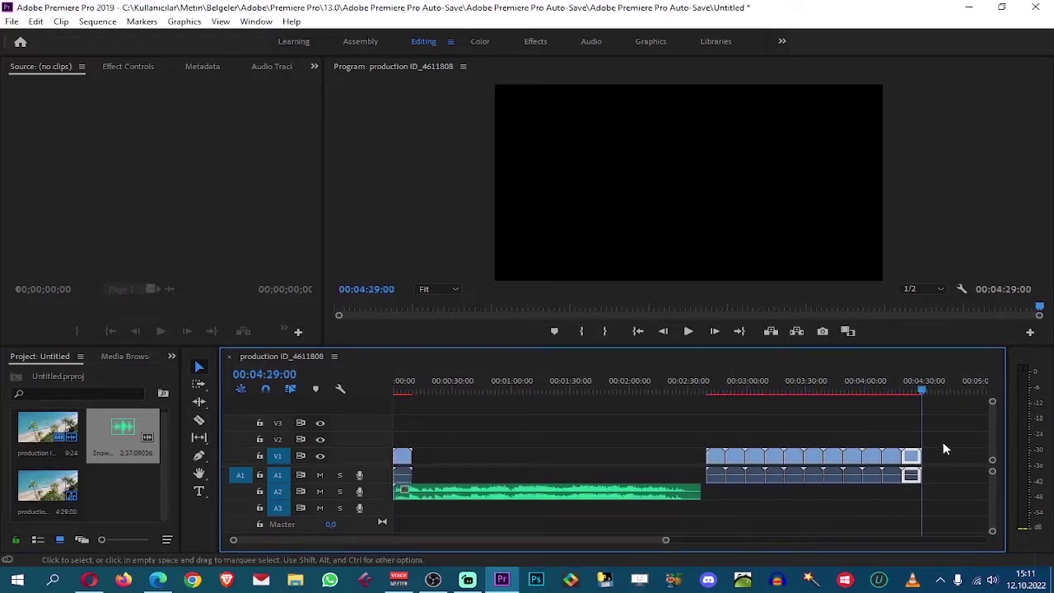
Move the pasted copies directly behind the first clip and extend the row with four more copies
{"action": "left_click_drag", "start_coordinate": [943, 447], "coordinate": [424, 464]}
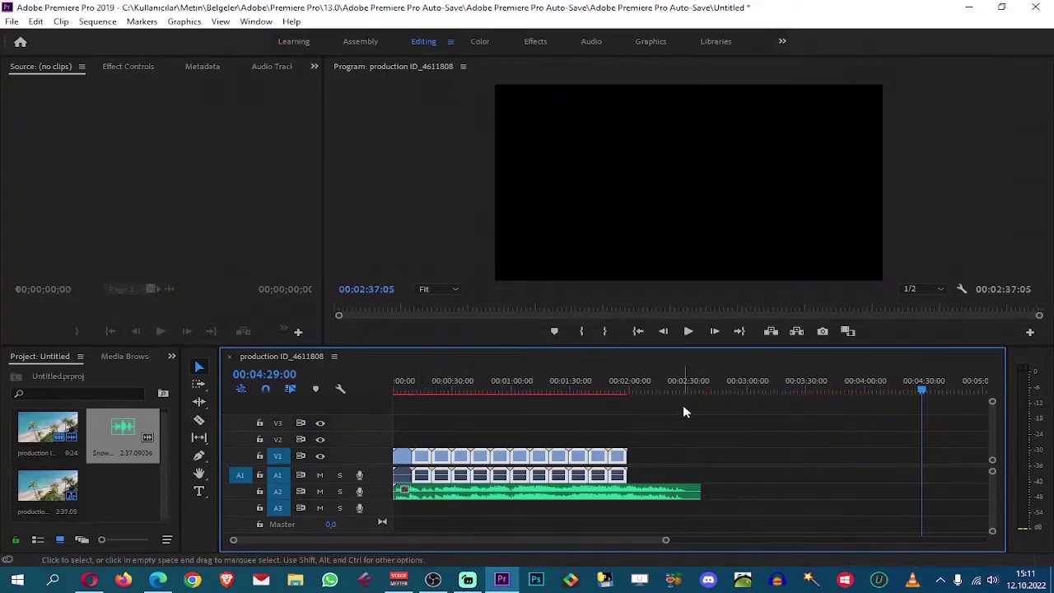
{"action": "key", "text": "ctrl+v"}
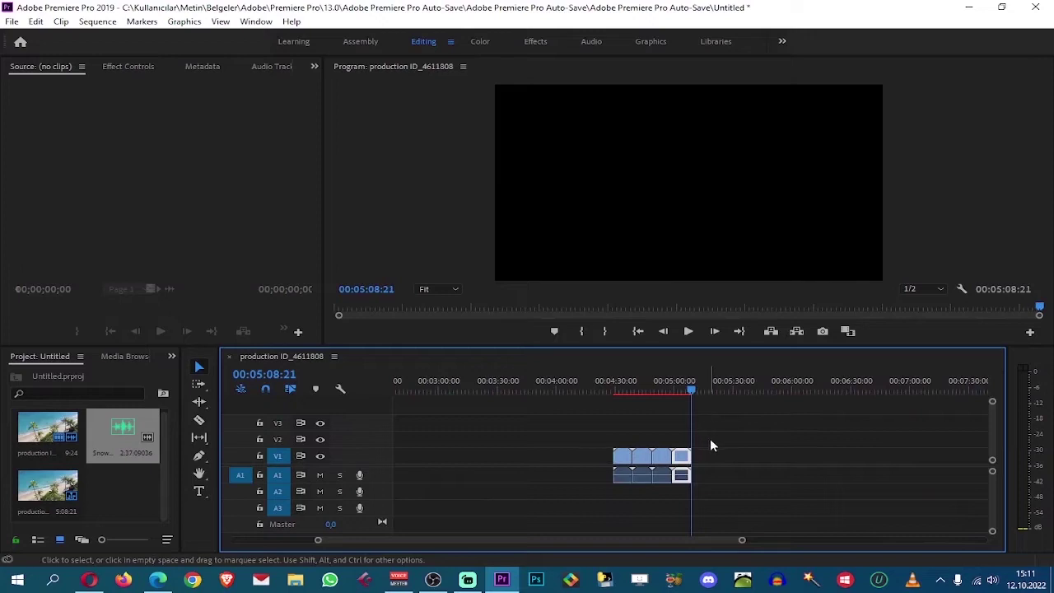
{"action": "left_click_drag", "start_coordinate": [624, 461], "coordinate": [362, 461]}
Cut the last video clip with the Razor tool at the music's end, 00:02:37:05, and remove the excess
{"action": "key", "text": "c"}
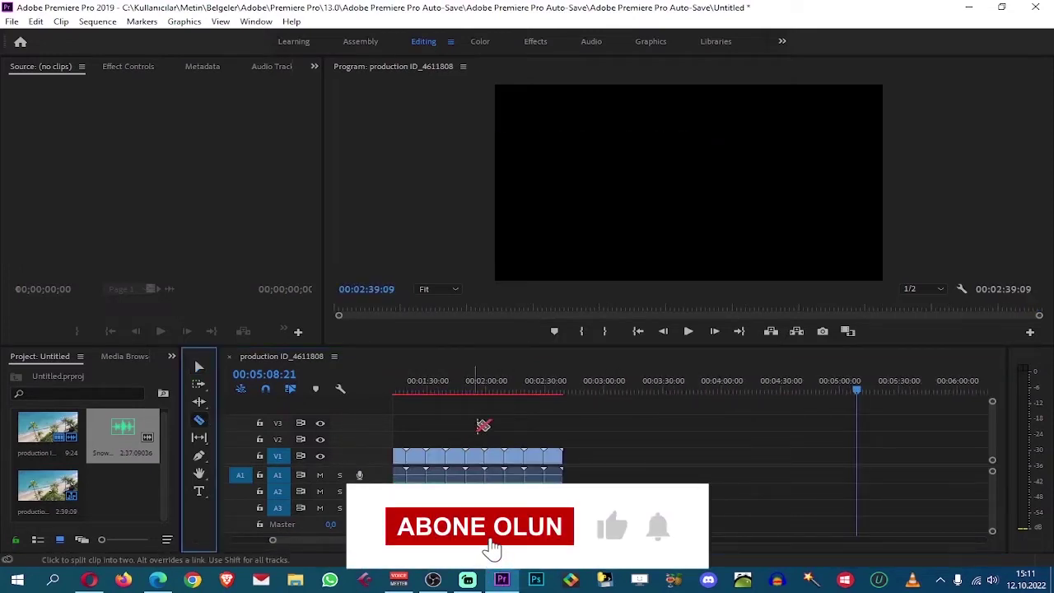
{"action": "left_click", "coordinate": [560, 391]}
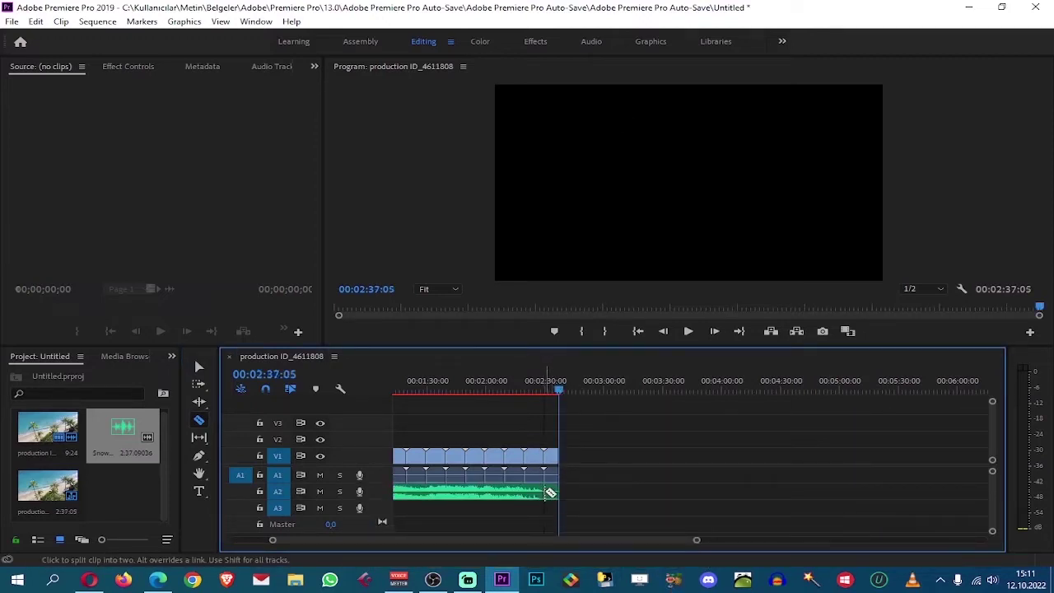
Ripple delete the shortened last video clip and the piece of music beneath it so both end at 00:02:29:10
{"action": "right_click", "coordinate": [556, 465]}
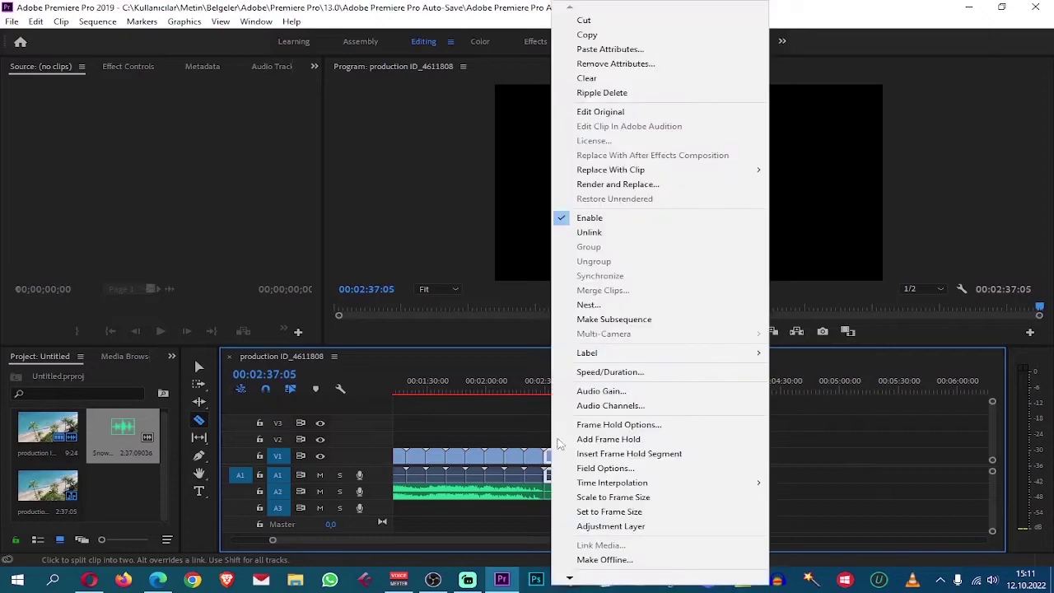
{"action": "left_click", "coordinate": [593, 93]}
{"action": "right_click", "coordinate": [551, 491]}
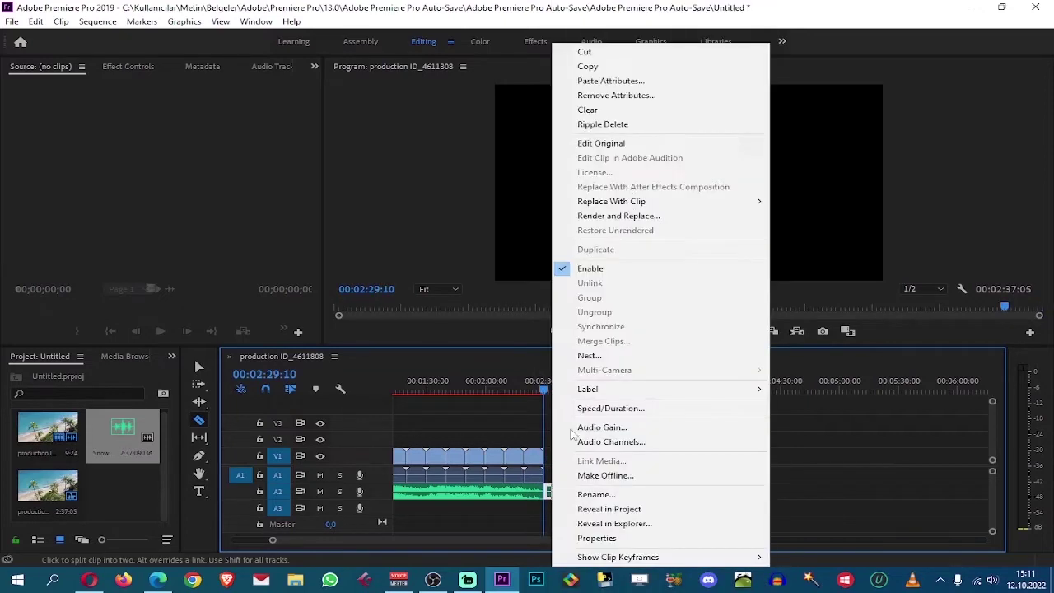
{"action": "left_click", "coordinate": [619, 126]}
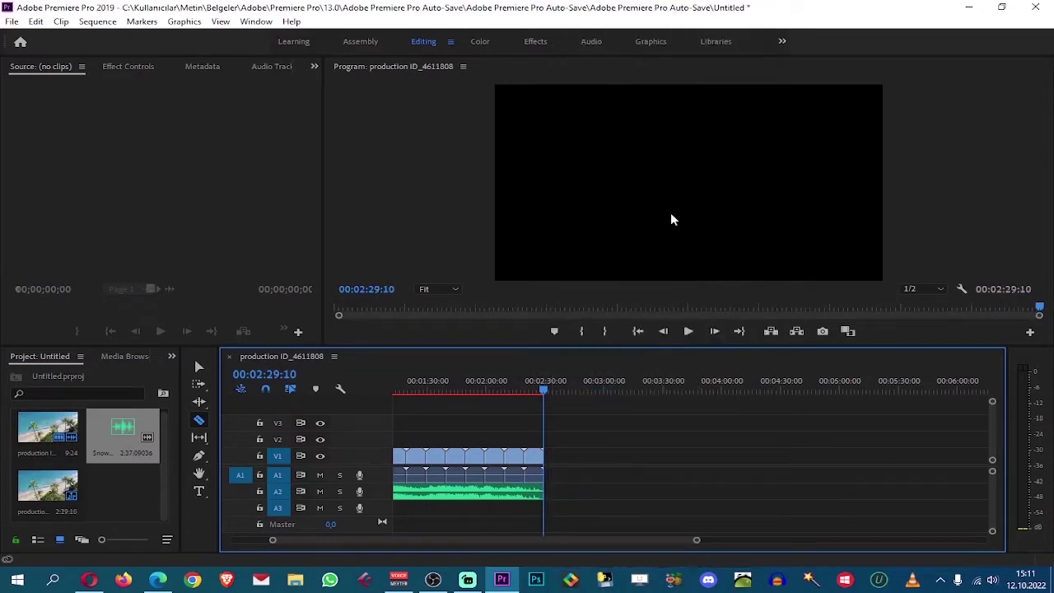
Play the opening of the sequence from its beginning to check picture and music, then stop playback
{"action": "left_click", "coordinate": [637, 331]}
{"action": "left_click", "coordinate": [691, 331]}
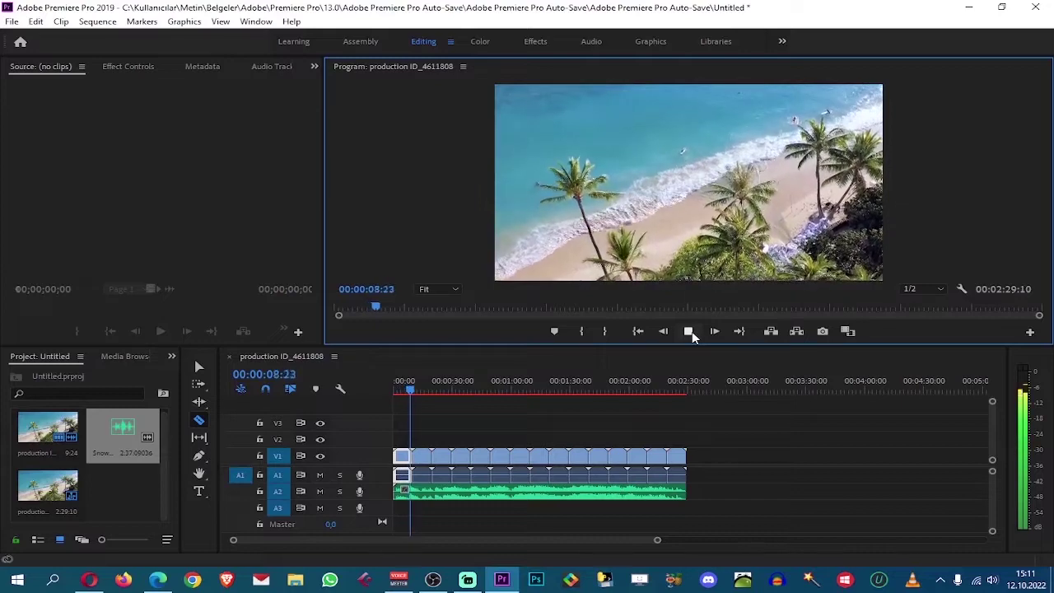
{"action": "left_click", "coordinate": [691, 331]}
{"action": "left_click", "coordinate": [746, 405]}
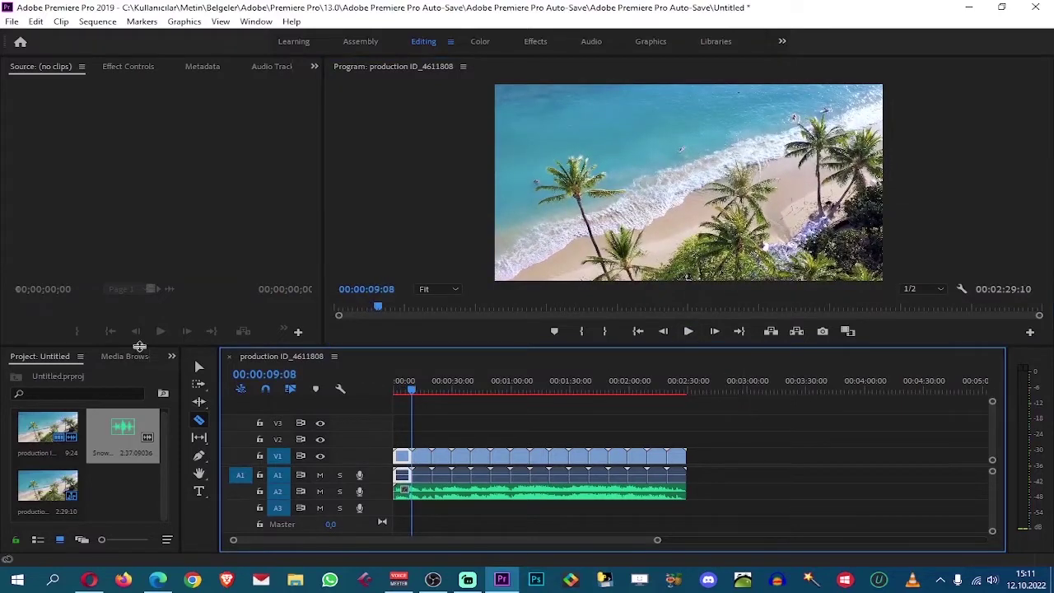
Start exporting the sequence as an H.264 media file with the Match Source - High bitrate preset
{"action": "left_click", "coordinate": [198, 368]}
{"action": "left_click", "coordinate": [14, 25]}
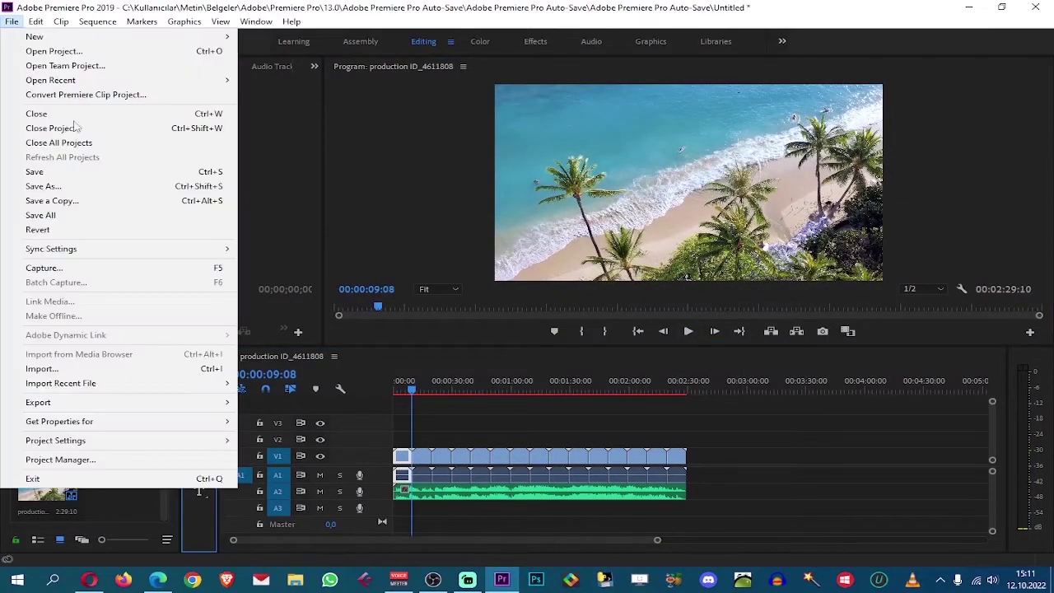
{"action": "left_click", "coordinate": [9, 170]}
{"action": "left_click", "coordinate": [12, 22]}
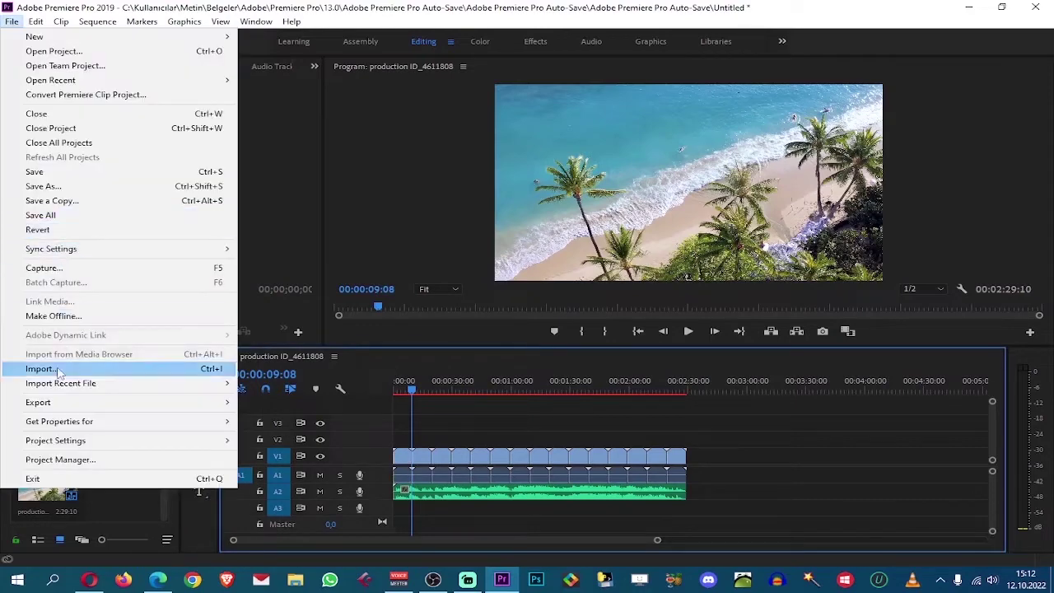
{"action": "mouse_move", "coordinate": [198, 405]}
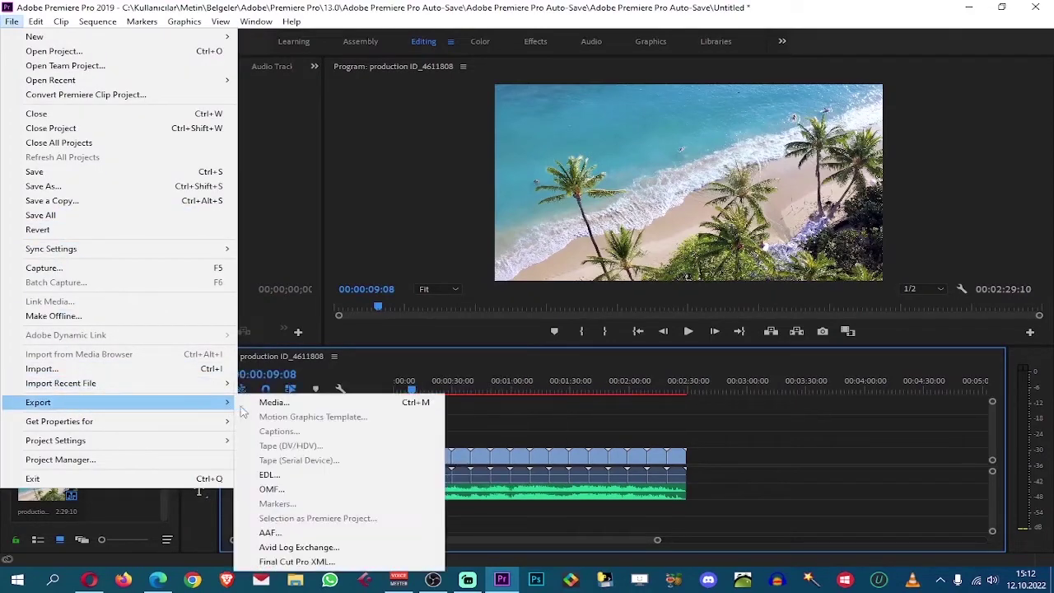
{"action": "left_click", "coordinate": [359, 401]}
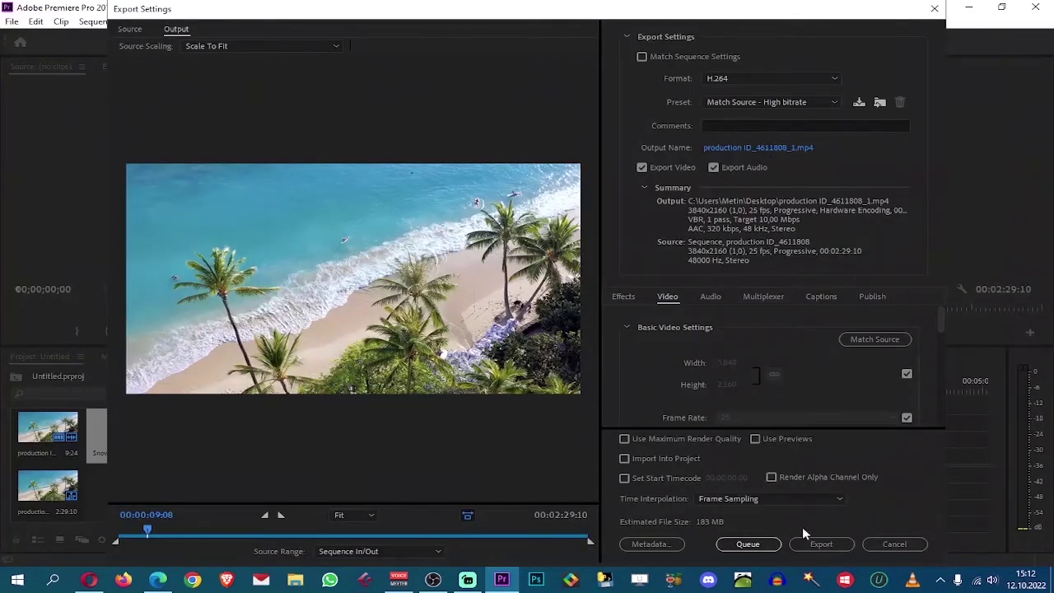
{"action": "left_click", "coordinate": [821, 544]}
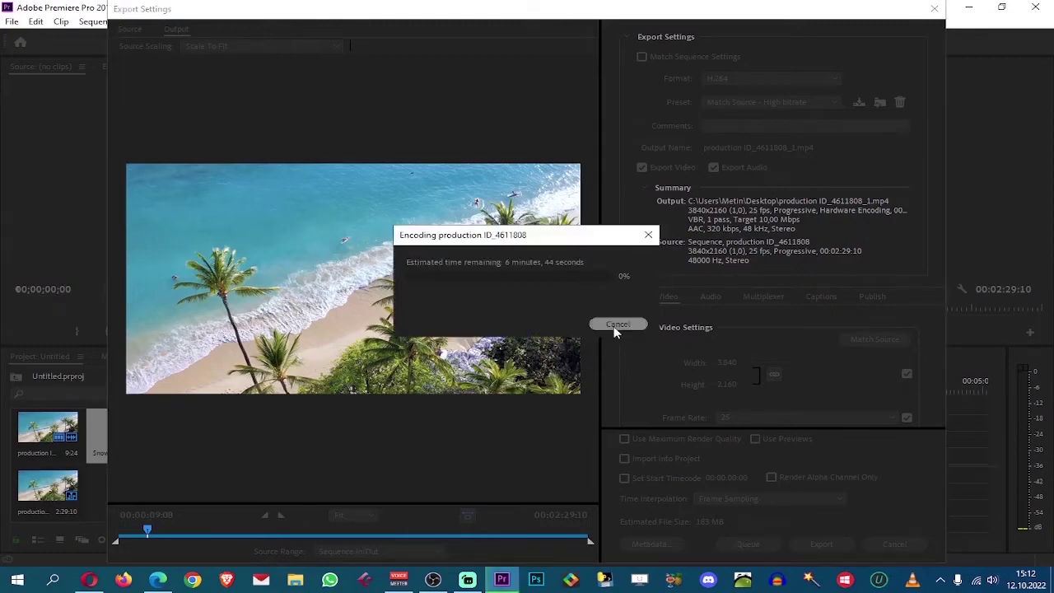
Cancel the running export and quit Premiere Pro without saving the project changes
{"action": "key", "text": "Escape"}
{"action": "left_click", "coordinate": [934, 8]}
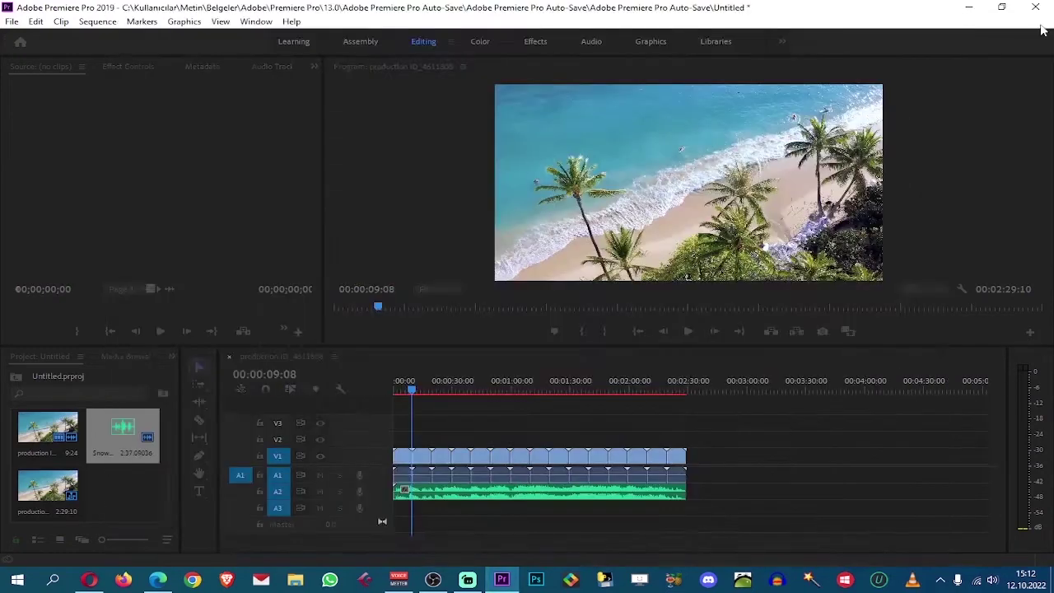
{"action": "left_click", "coordinate": [1036, 7]}
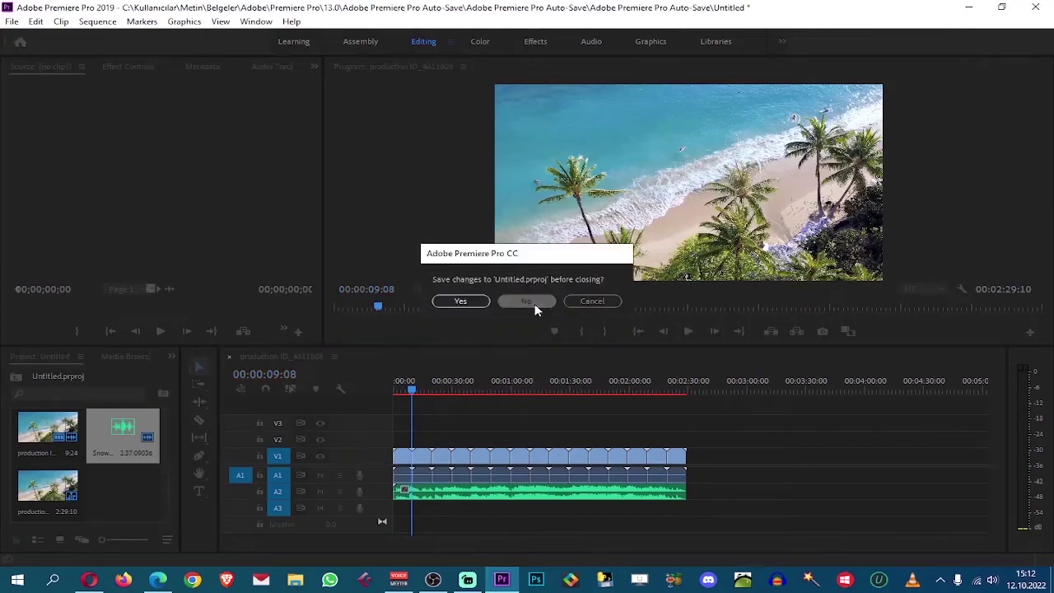
{"action": "left_click", "coordinate": [534, 303]}
{"action": "left_click_drag", "start_coordinate": [171, 342], "coordinate": [60, 462]}
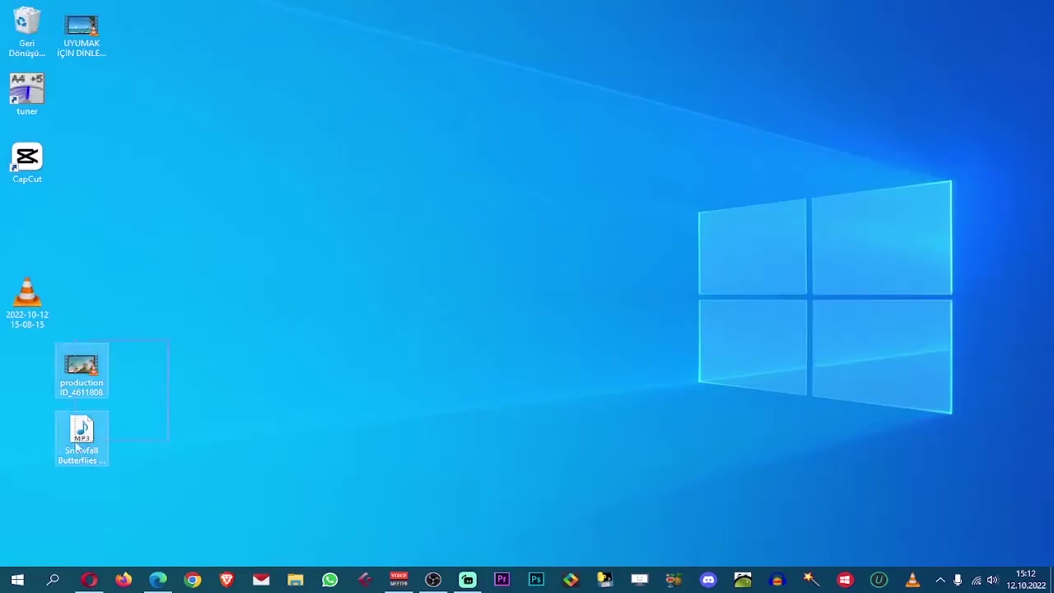
{"action": "left_click_drag", "start_coordinate": [93, 384], "coordinate": [24, 30]}
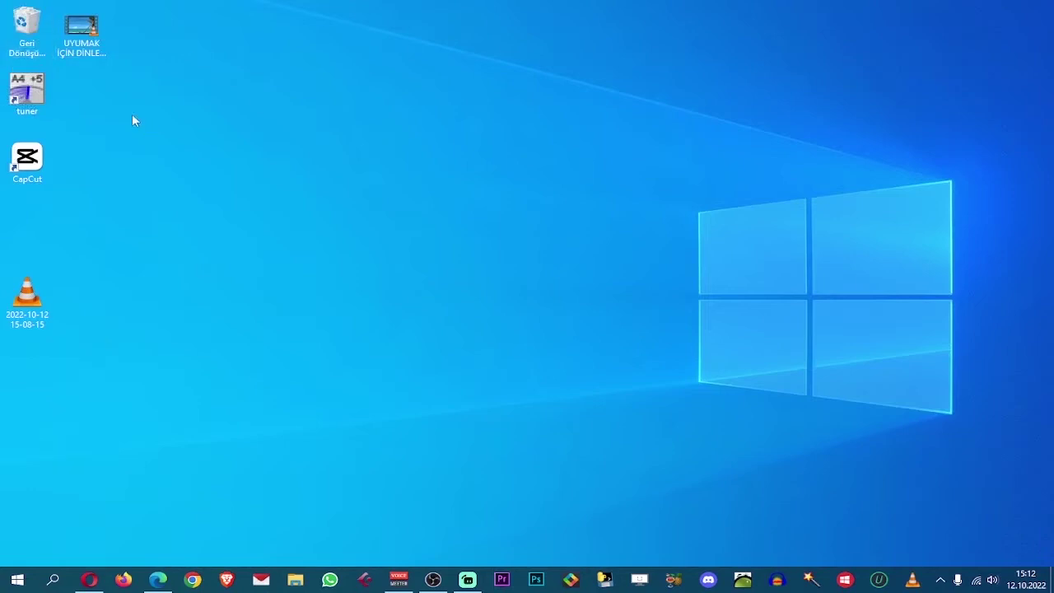
{"action": "left_click_drag", "start_coordinate": [27, 293], "coordinate": [28, 209]}
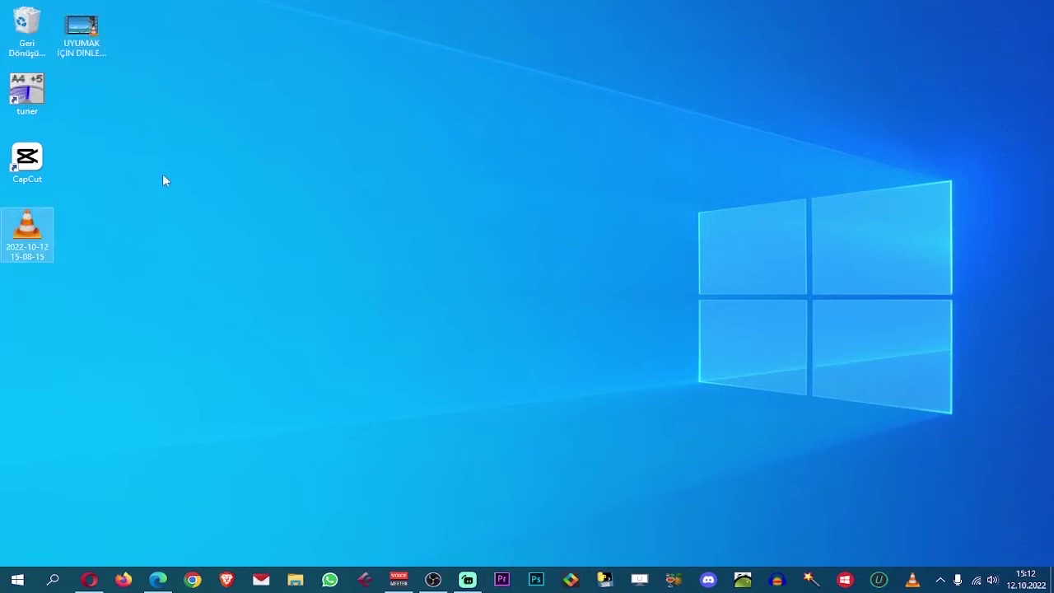
{"action": "left_click", "coordinate": [164, 179]}
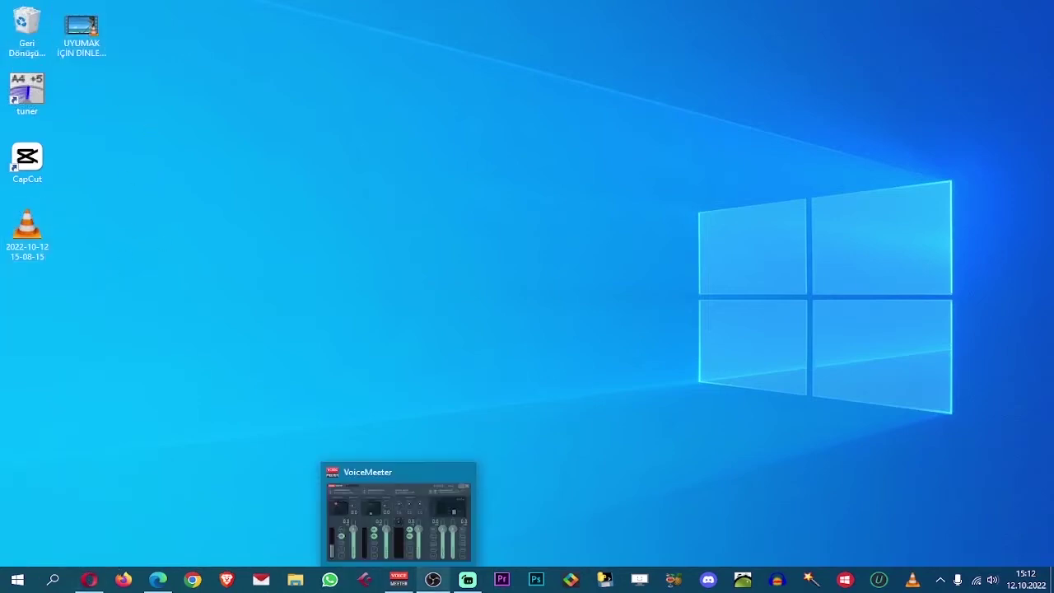
Switch to OBS, remove the scene Sahne 2 and add a fresh empty scene named Sahne 2
{"action": "left_click", "coordinate": [433, 579]}
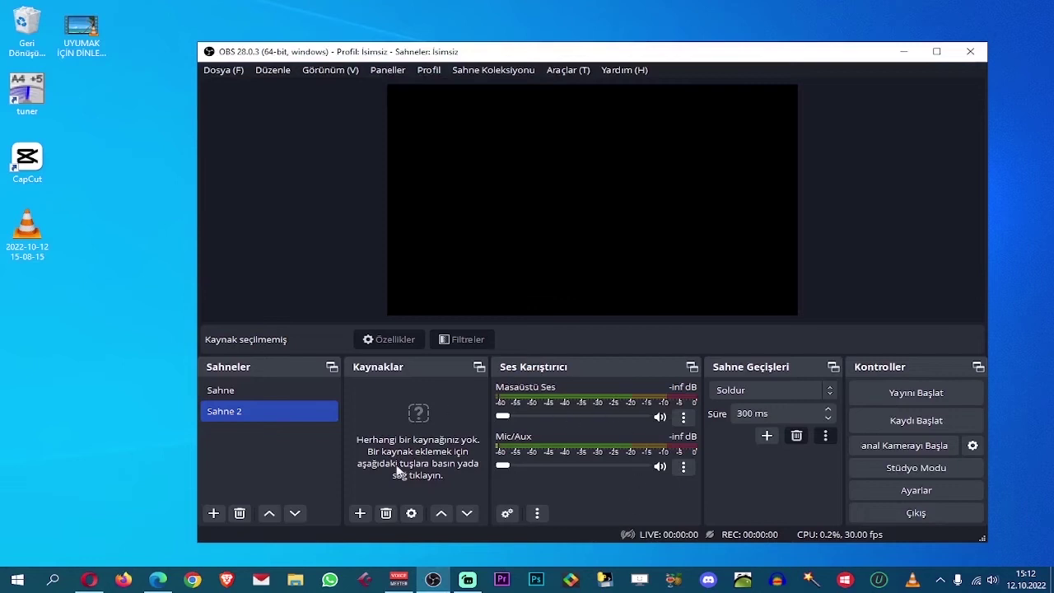
{"action": "key", "text": "Delete"}
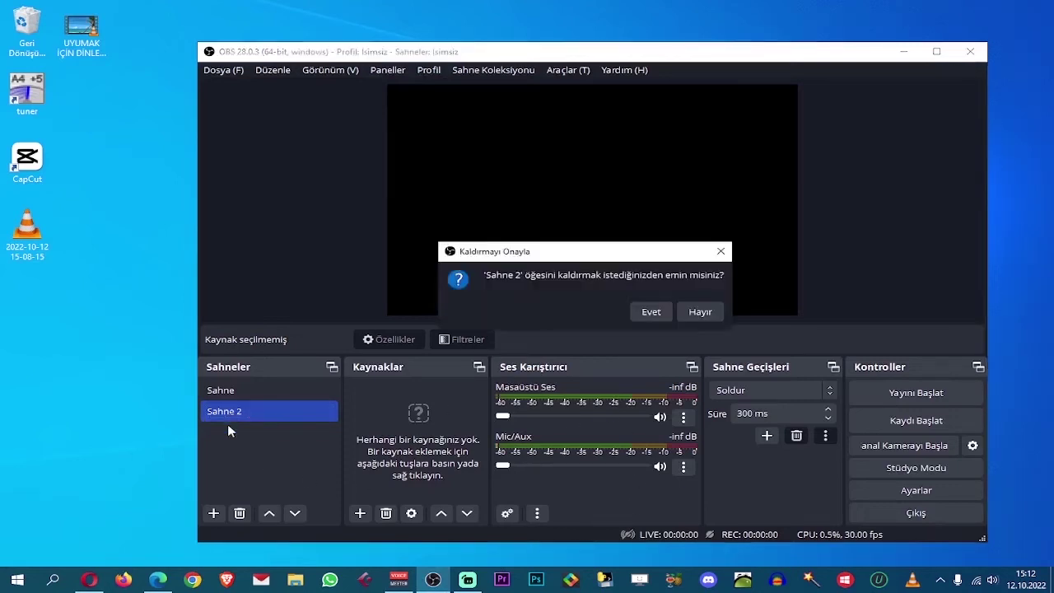
{"action": "left_click", "coordinate": [650, 312]}
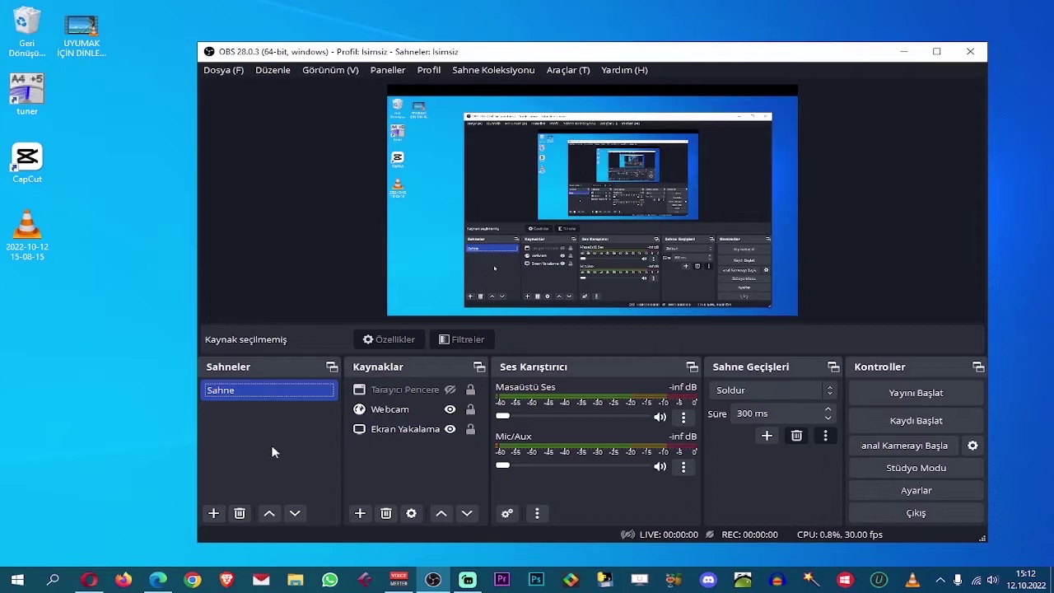
{"action": "left_click", "coordinate": [213, 513]}
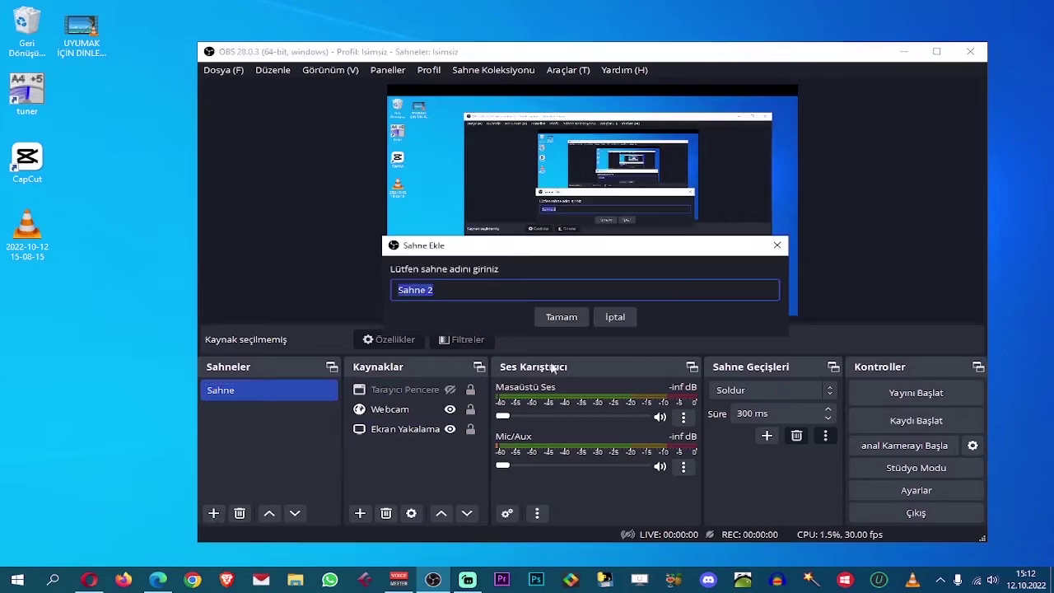
{"action": "left_click", "coordinate": [557, 317]}
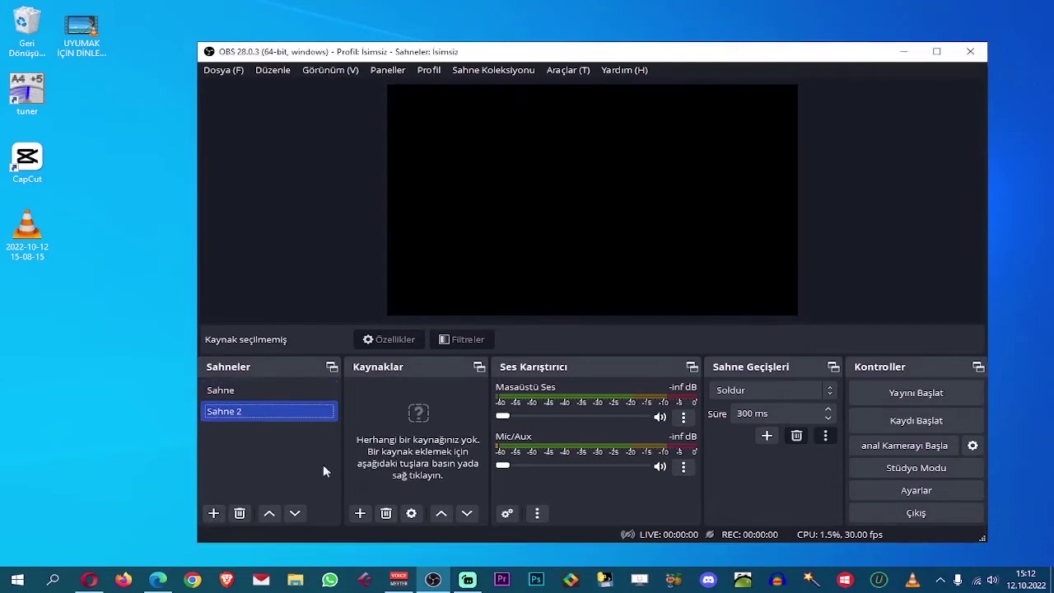
Add a new media source named cANLI yAYIN to the scene Sahne 2
{"action": "left_click", "coordinate": [361, 514]}
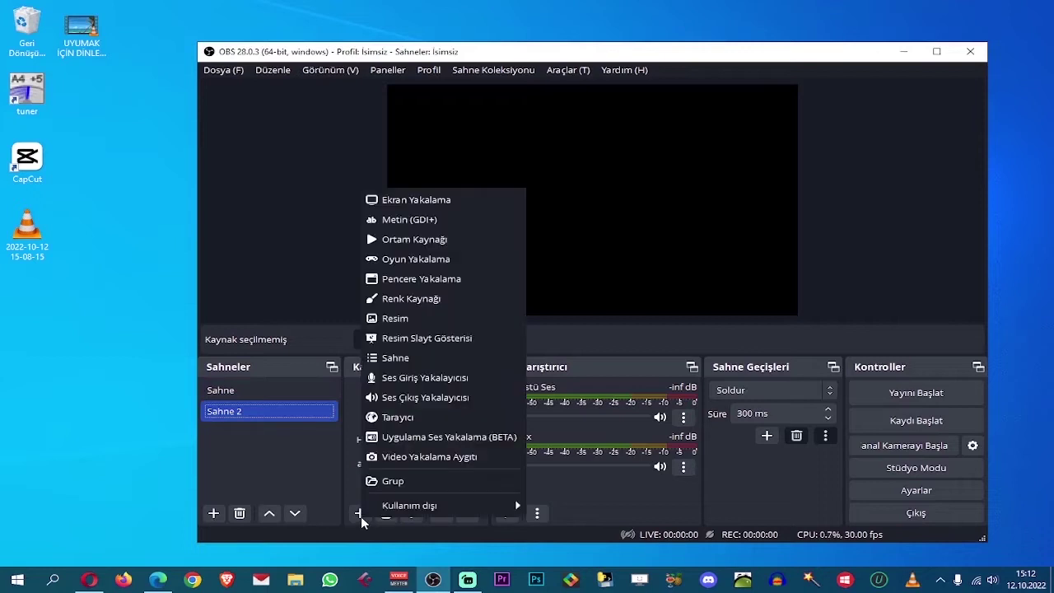
{"action": "left_click", "coordinate": [408, 239]}
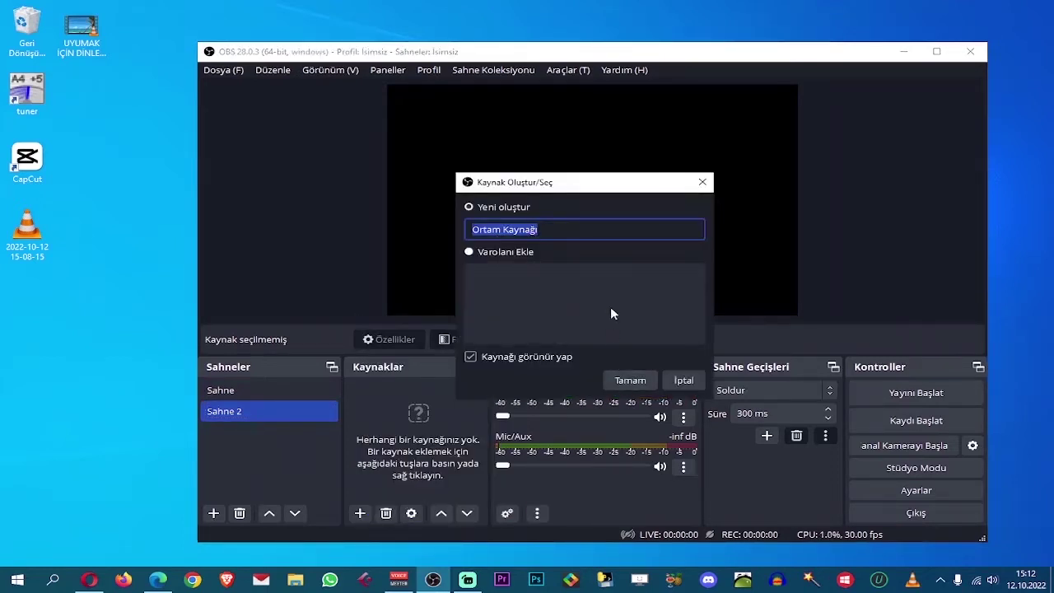
{"action": "type", "text": "cA"}
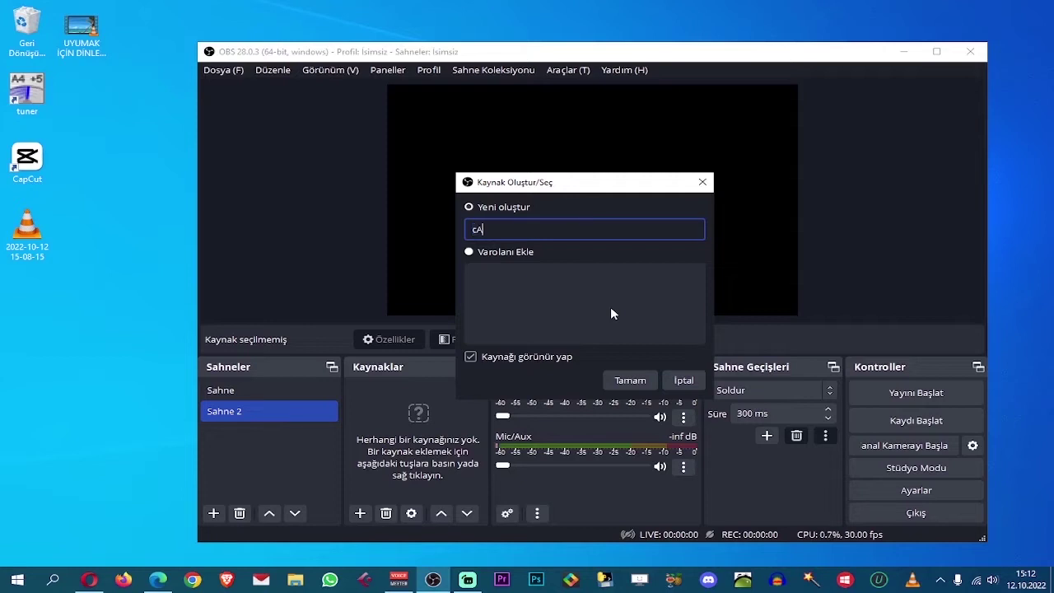
{"action": "type", "text": "NLI yAYIN"}
{"action": "key", "text": "Return"}
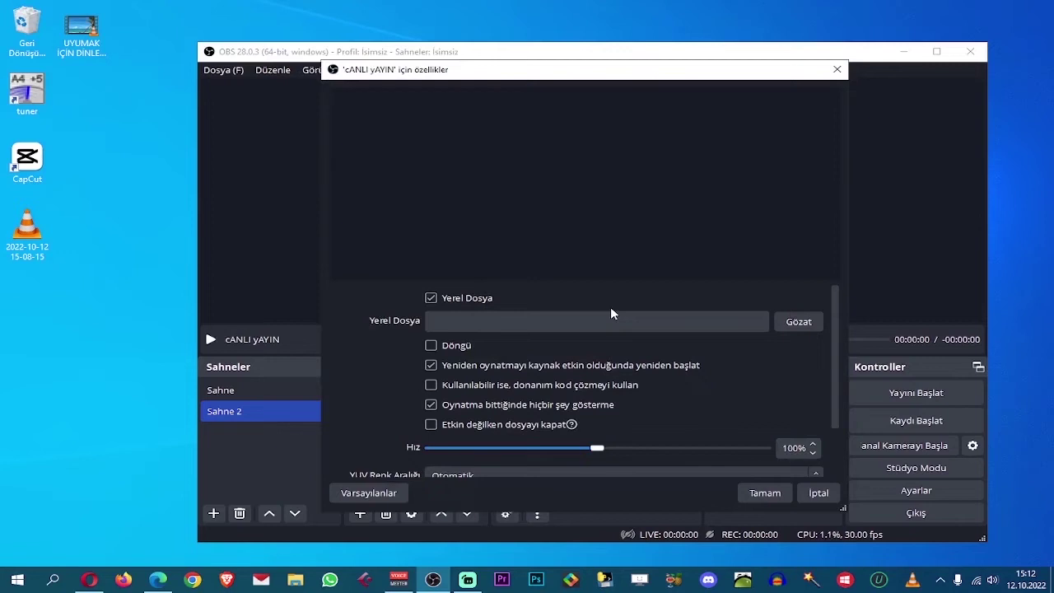
Load UYUMAK İÇİN DİNLENDİRİCİ MÜZİK.mp4 into the media source with looping enabled, and enlarge its picture to the full canvas height
{"action": "left_click", "coordinate": [799, 322]}
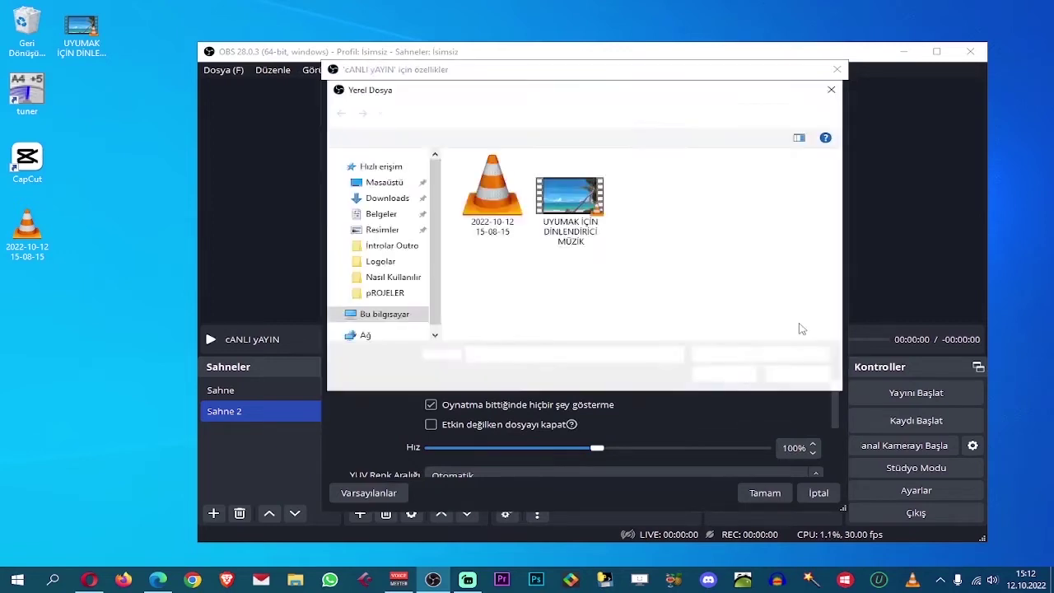
{"action": "double_click", "coordinate": [571, 197]}
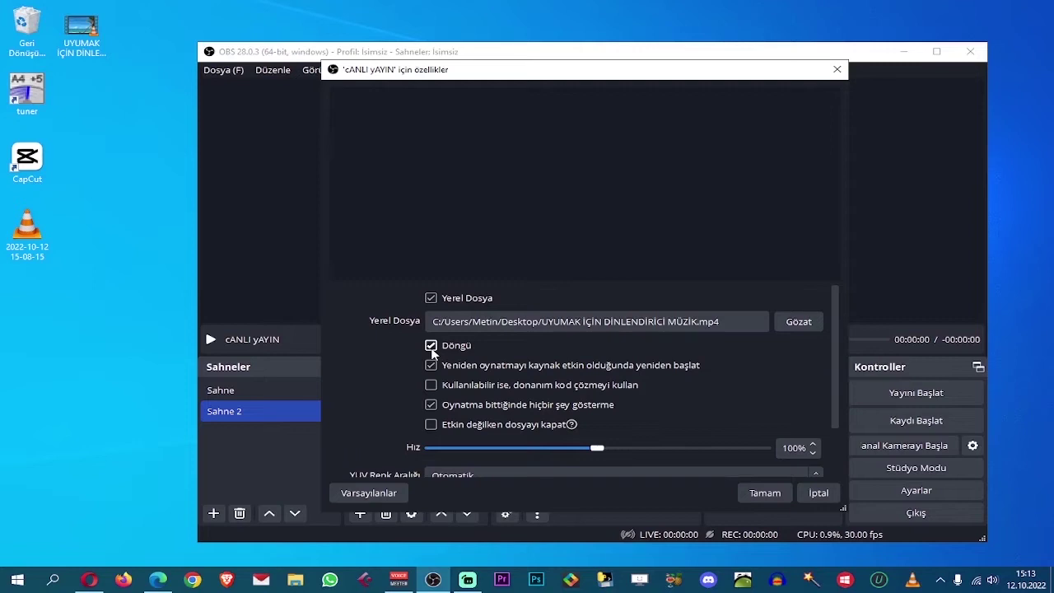
{"action": "left_click", "coordinate": [764, 494]}
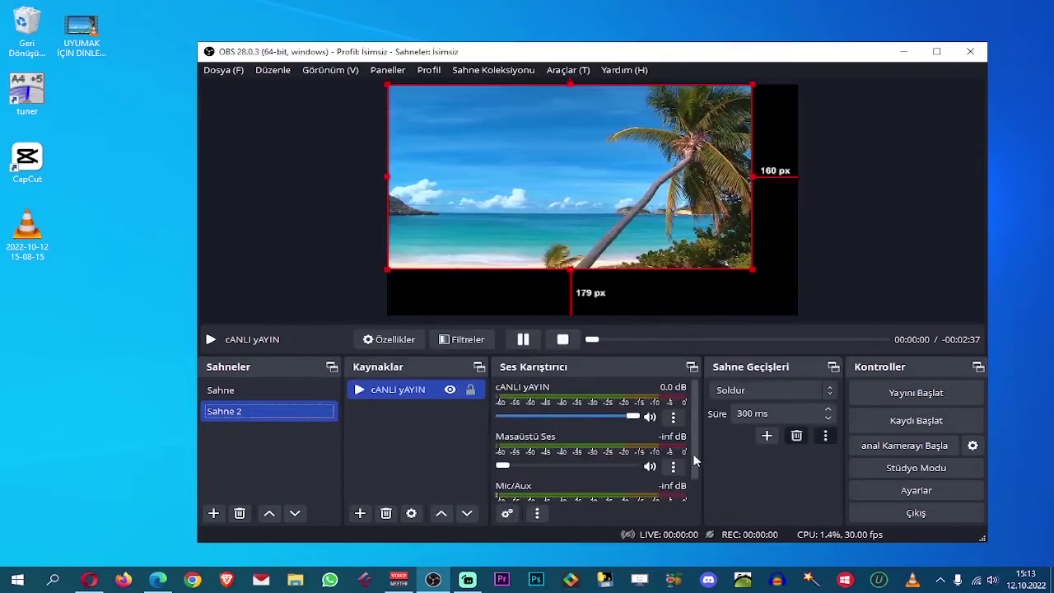
{"action": "left_click_drag", "start_coordinate": [754, 274], "coordinate": [767, 317]}
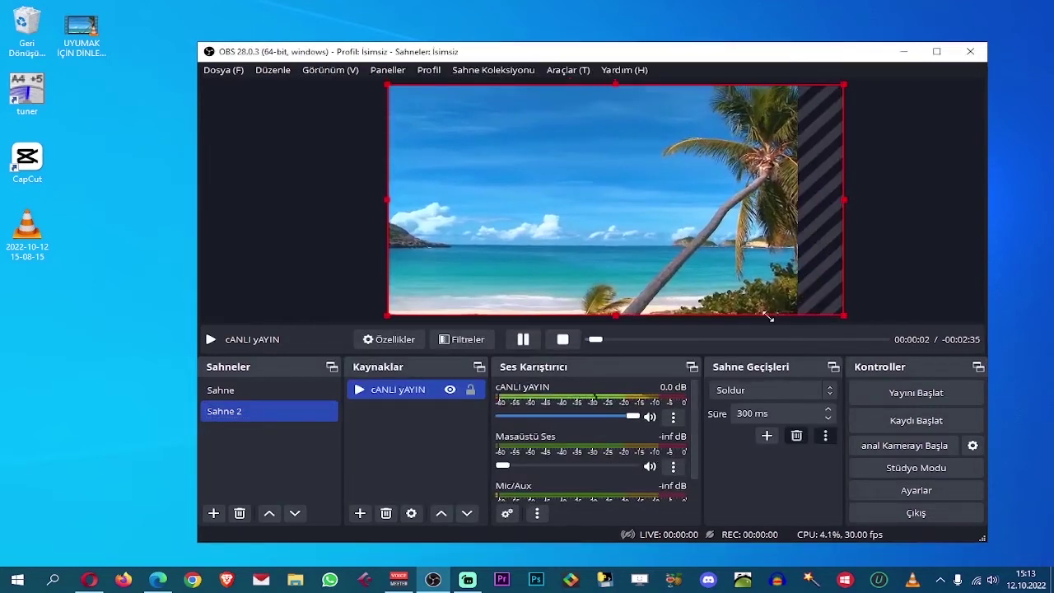
{"action": "left_click", "coordinate": [951, 271]}
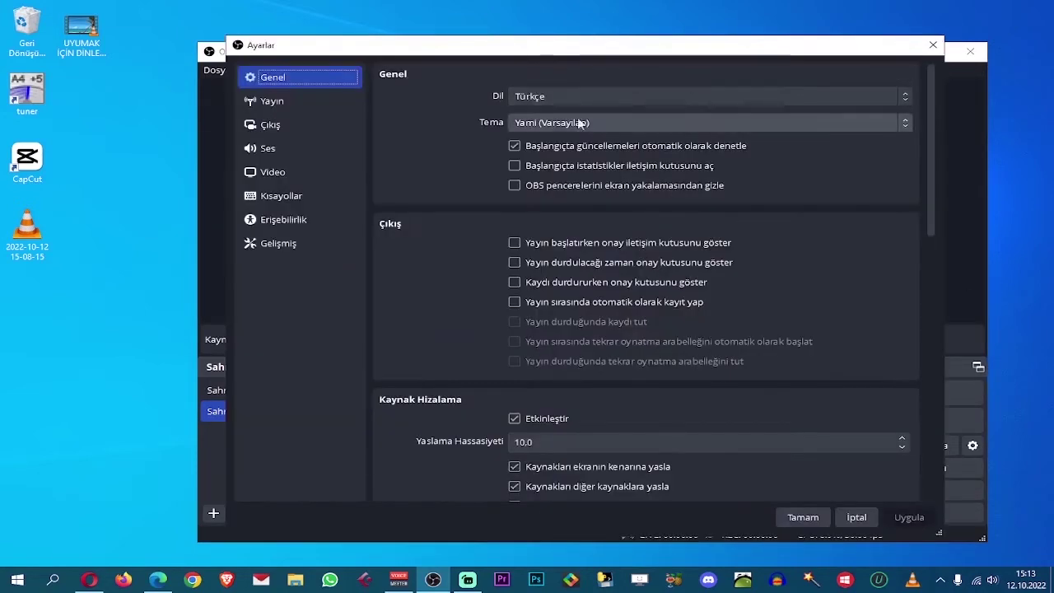
In the stream settings, use the YouTube - RTMPS service with the Primary YouTube ingest server and choose to connect with a stream key
{"action": "left_click", "coordinate": [272, 101]}
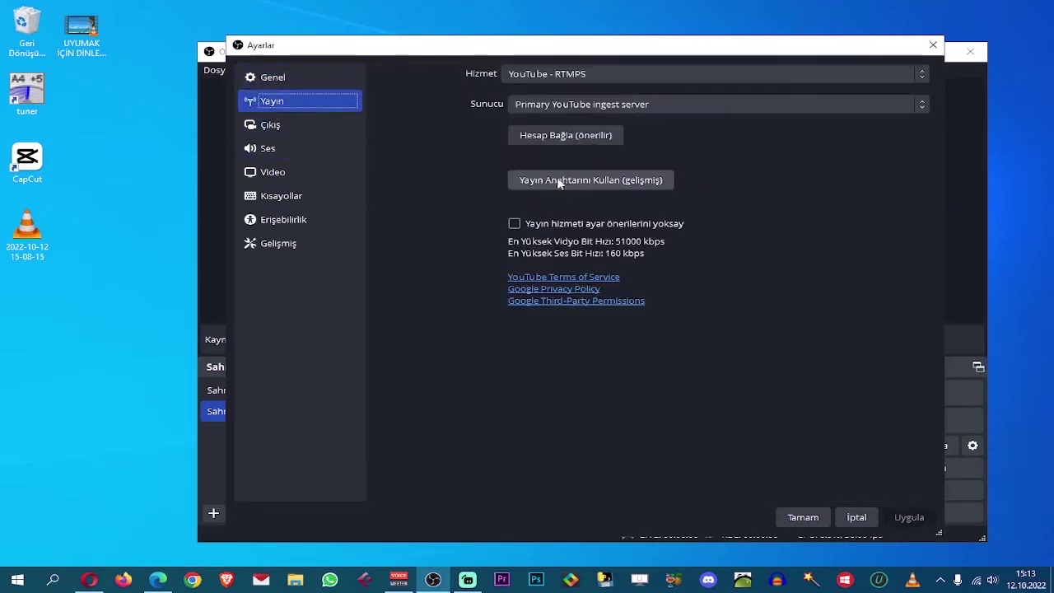
{"action": "left_click", "coordinate": [588, 107]}
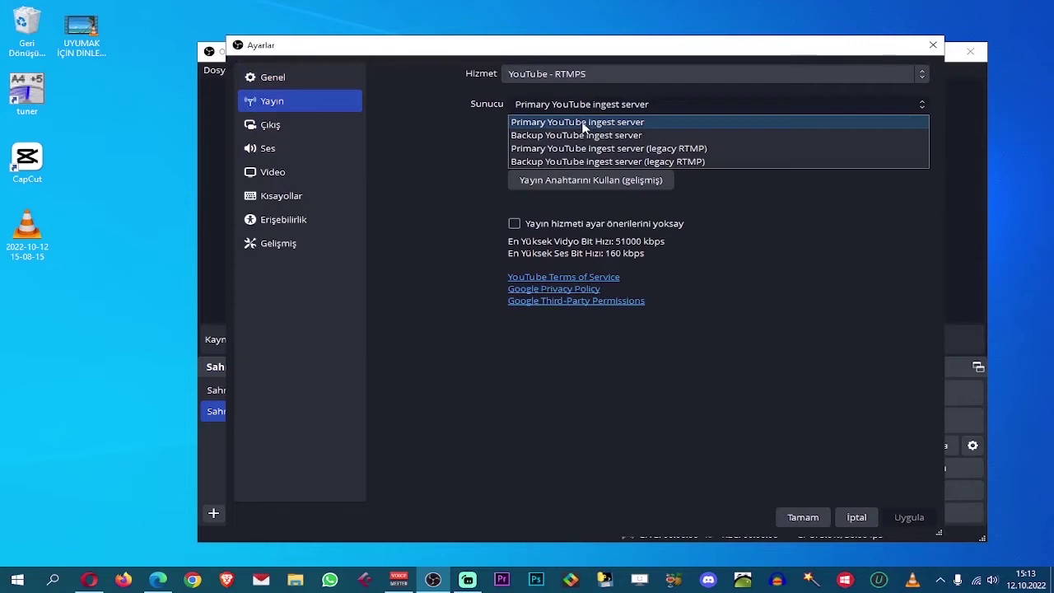
{"action": "left_click", "coordinate": [596, 72]}
{"action": "left_click", "coordinate": [595, 70]}
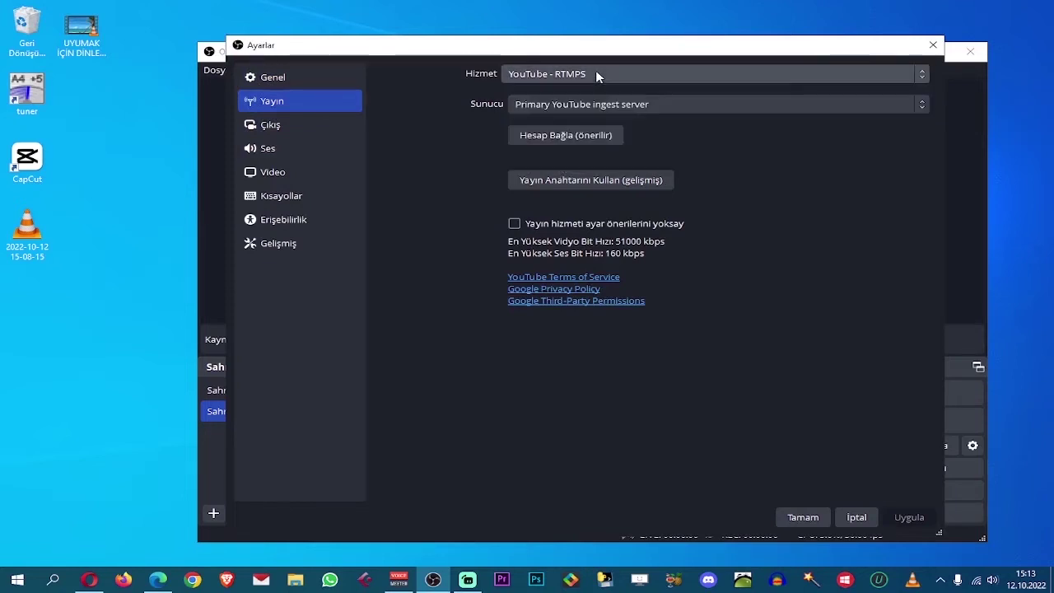
{"action": "left_click", "coordinate": [595, 70]}
{"action": "left_click", "coordinate": [579, 117]}
{"action": "left_click", "coordinate": [563, 184]}
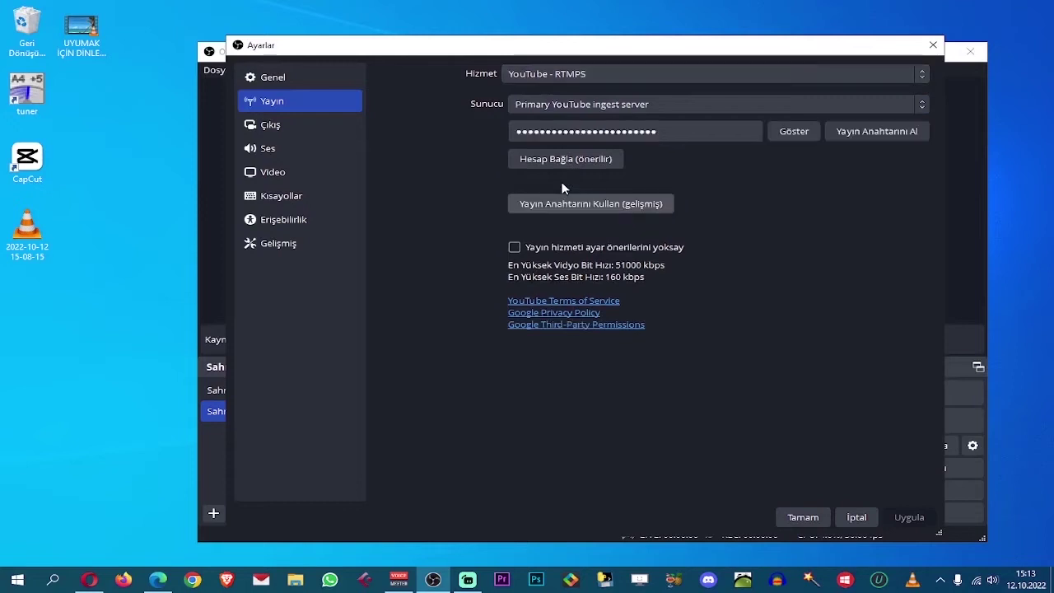
Switch to YouTube Studio in Opera, open the live streaming page and copy the stream key
{"action": "mouse_move", "coordinate": [89, 580]}
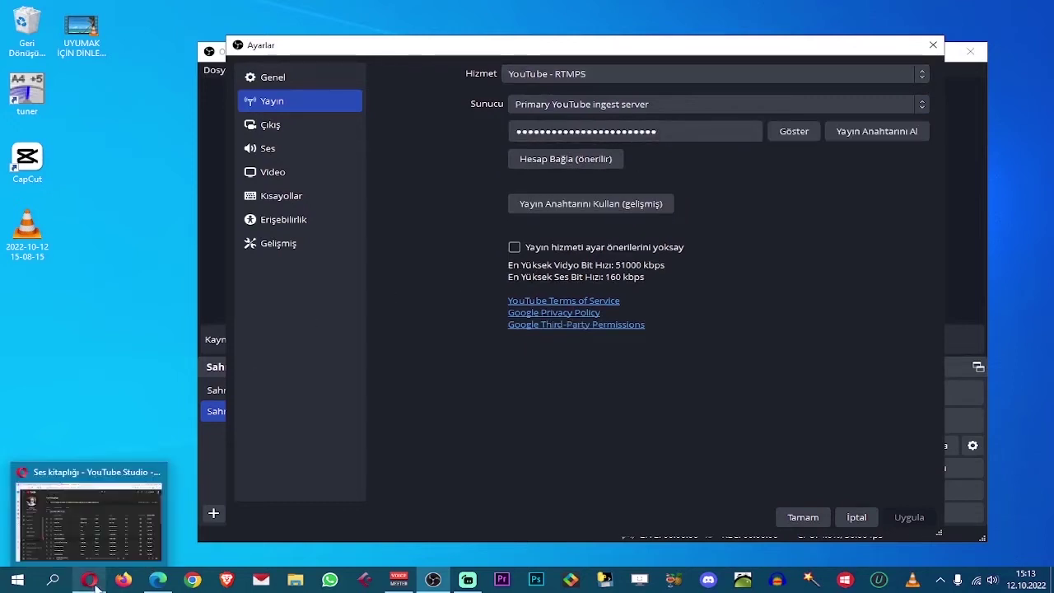
{"action": "left_click", "coordinate": [91, 510]}
{"action": "left_click", "coordinate": [971, 73]}
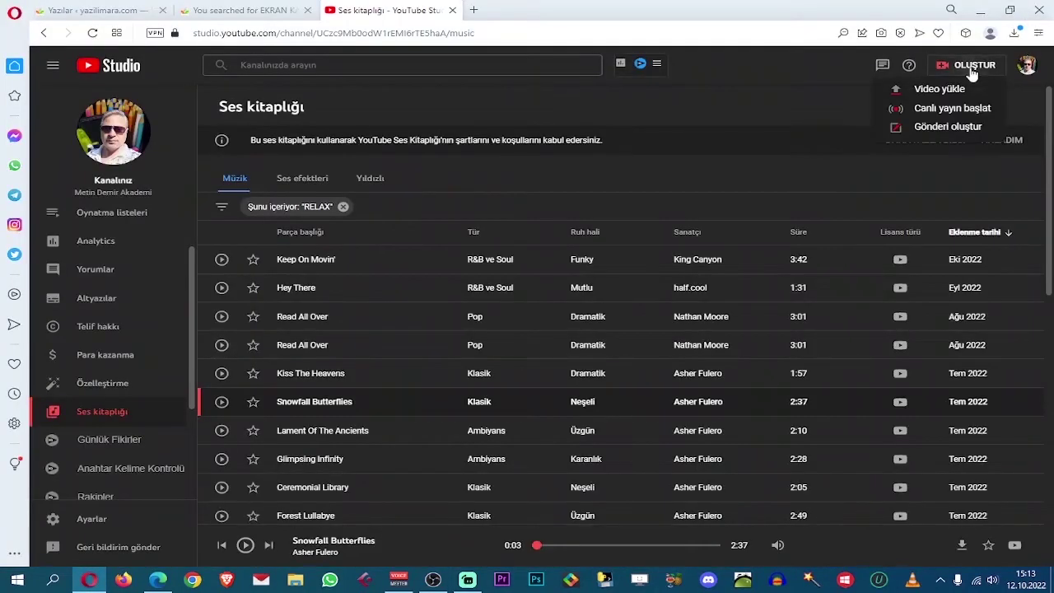
{"action": "left_click", "coordinate": [943, 115]}
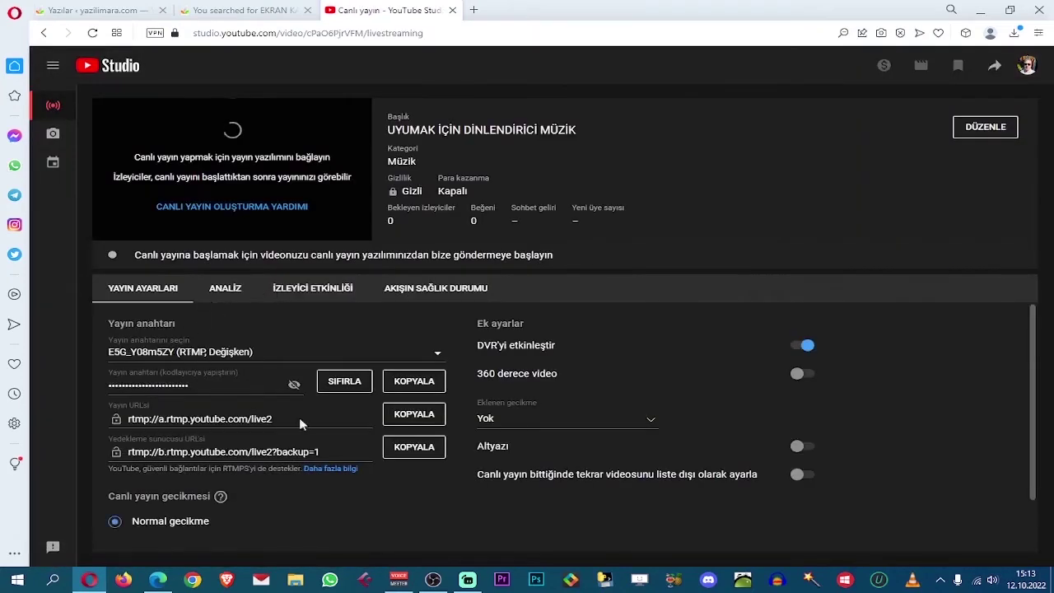
{"action": "left_click", "coordinate": [416, 383]}
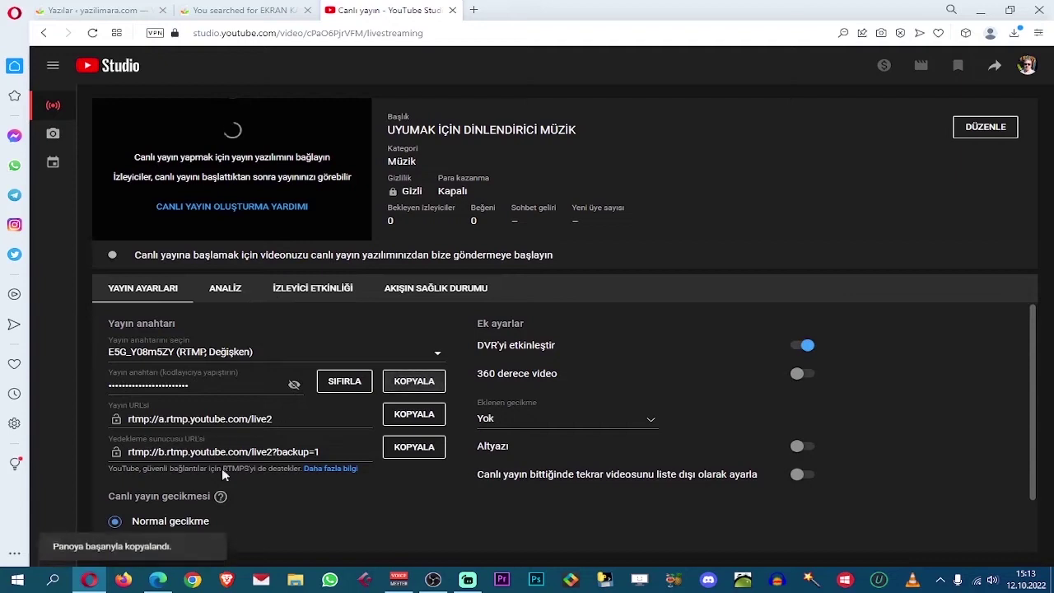
Return to the OBS stream settings and replace the existing stream key with the copied YouTube key
{"action": "left_click", "coordinate": [441, 581]}
{"action": "double_click", "coordinate": [735, 137]}
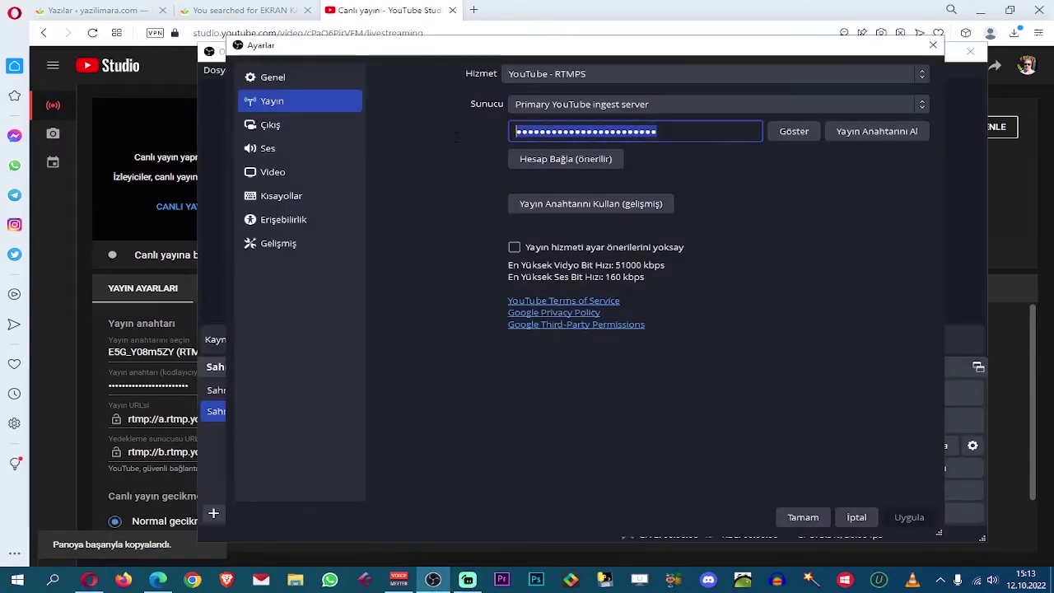
{"action": "key", "text": "ctrl+v"}
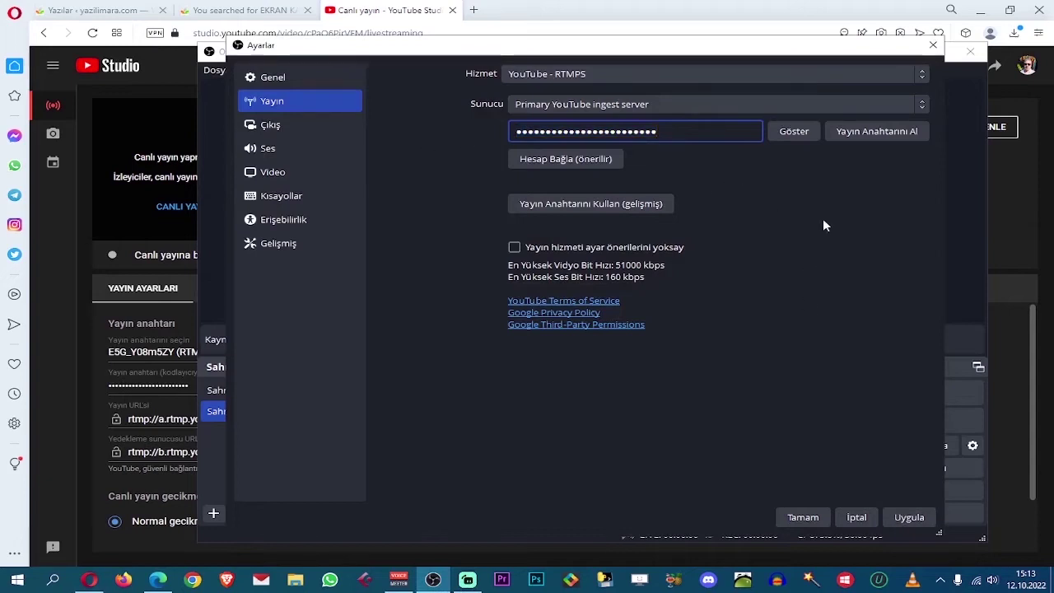
Apply the stream settings, close the settings dialog and switch back to YouTube Studio in Opera
{"action": "left_click", "coordinate": [910, 519]}
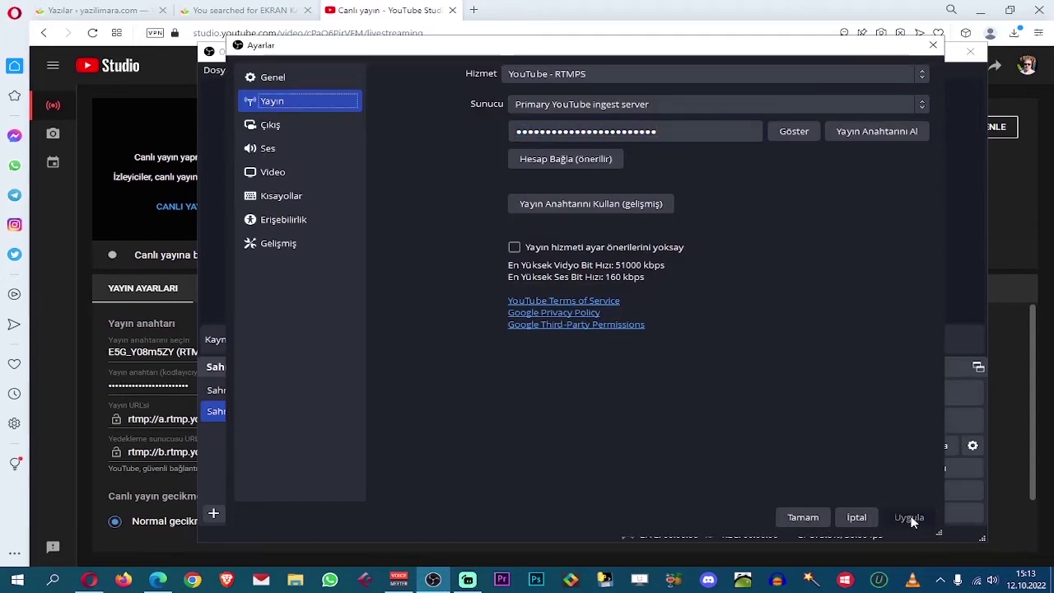
{"action": "left_click", "coordinate": [792, 515]}
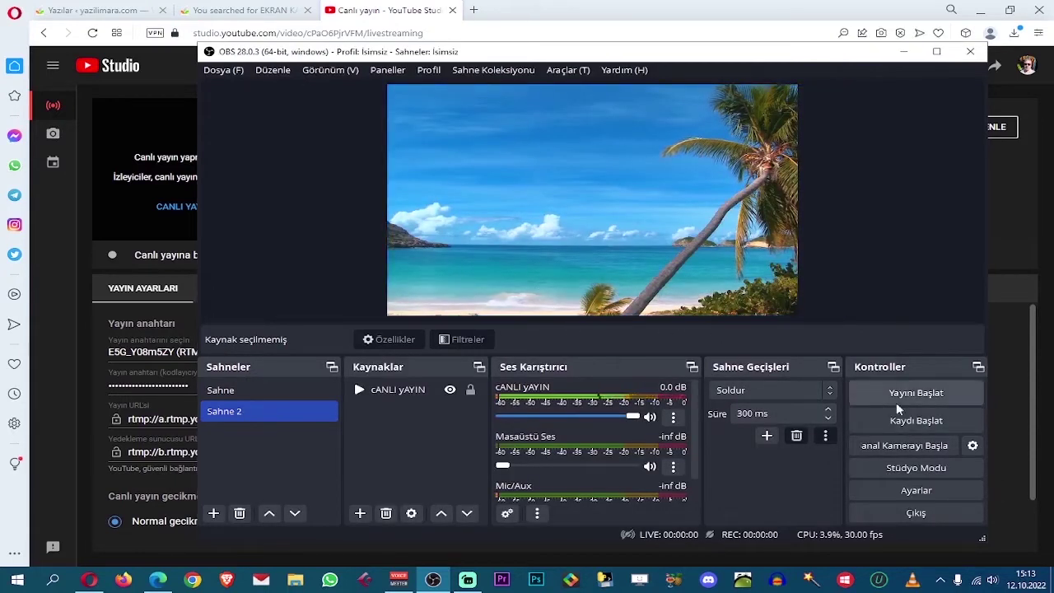
{"action": "left_click", "coordinate": [65, 224]}
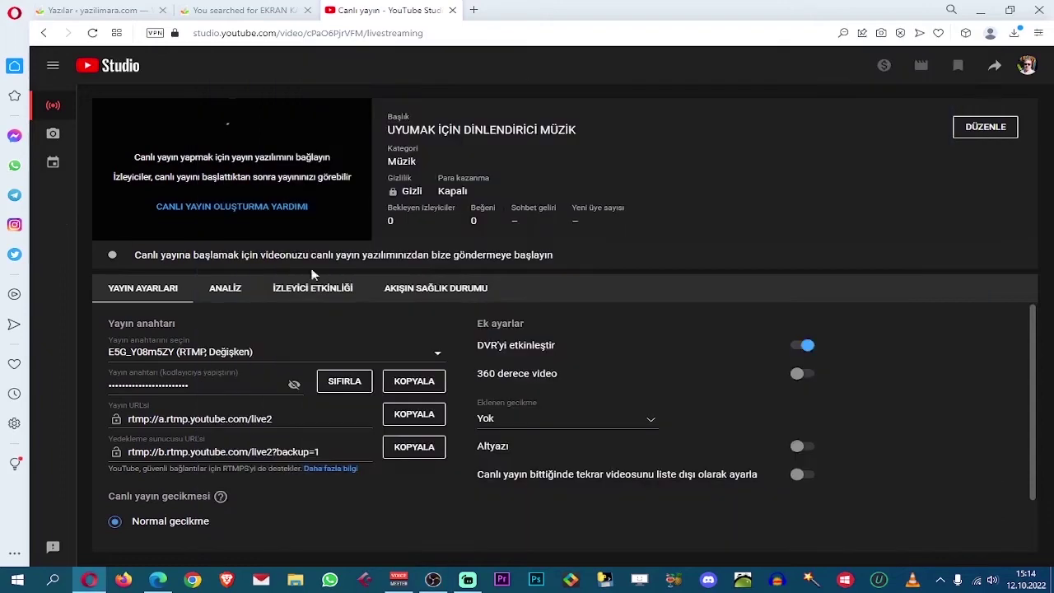
Open the live stream's details for editing and review its title, description, privacy options and category
{"action": "left_click", "coordinate": [981, 128]}
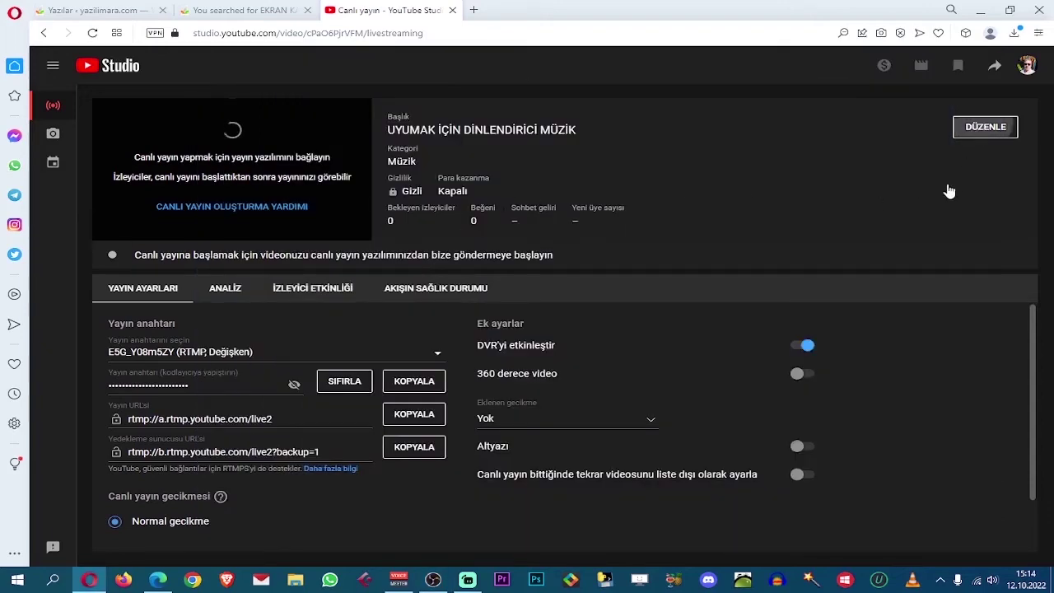
{"action": "left_click", "coordinate": [601, 195]}
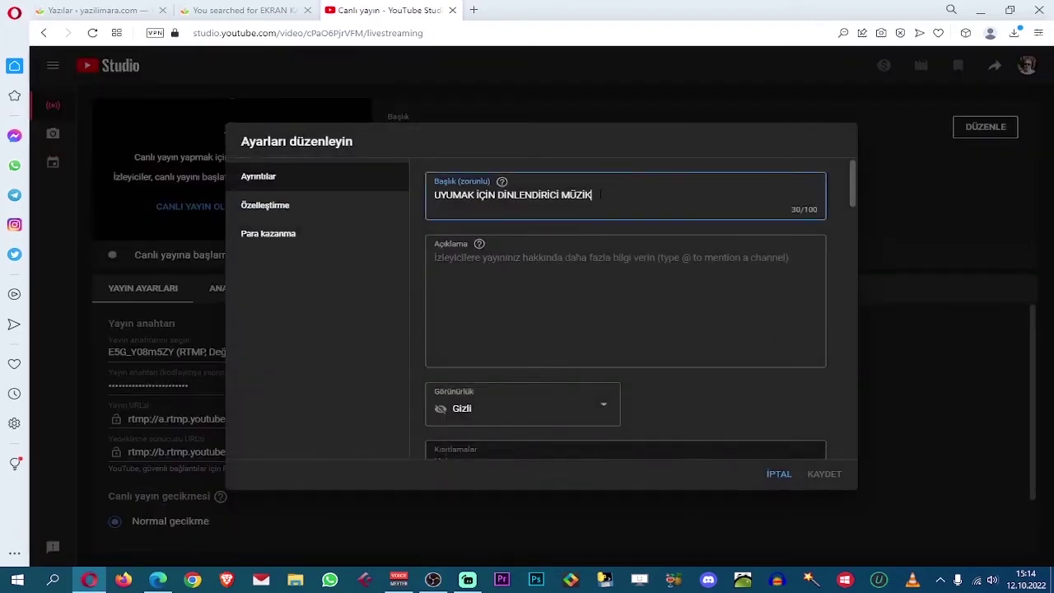
{"action": "left_click", "coordinate": [545, 281]}
{"action": "scroll", "coordinate": [544, 281], "scroll_direction": "down", "scroll_amount": 1}
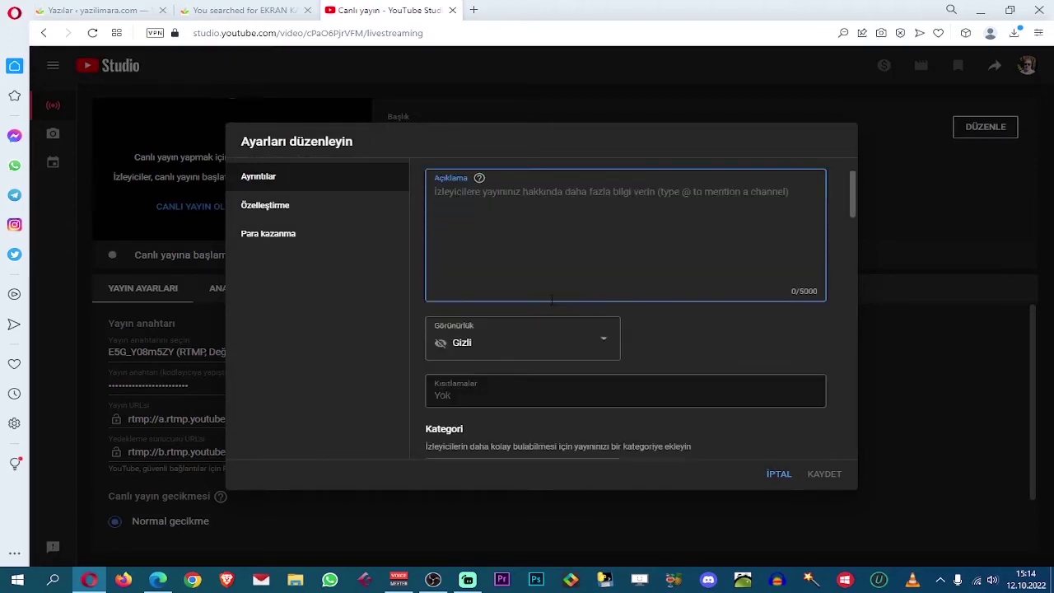
{"action": "left_click", "coordinate": [513, 346]}
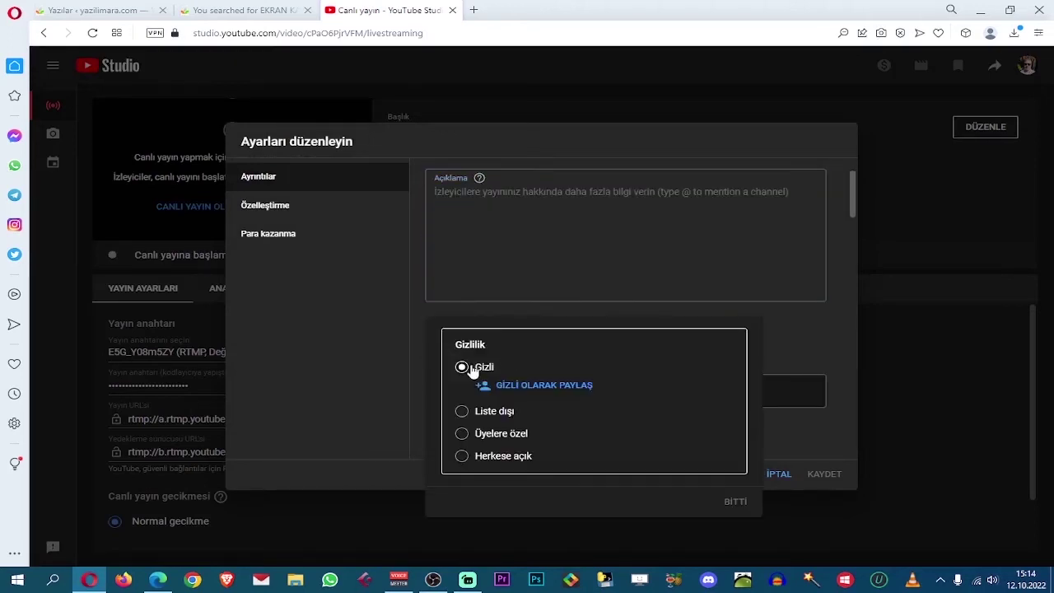
{"action": "left_click", "coordinate": [794, 341]}
{"action": "scroll", "coordinate": [678, 329], "scroll_direction": "down", "scroll_amount": 3}
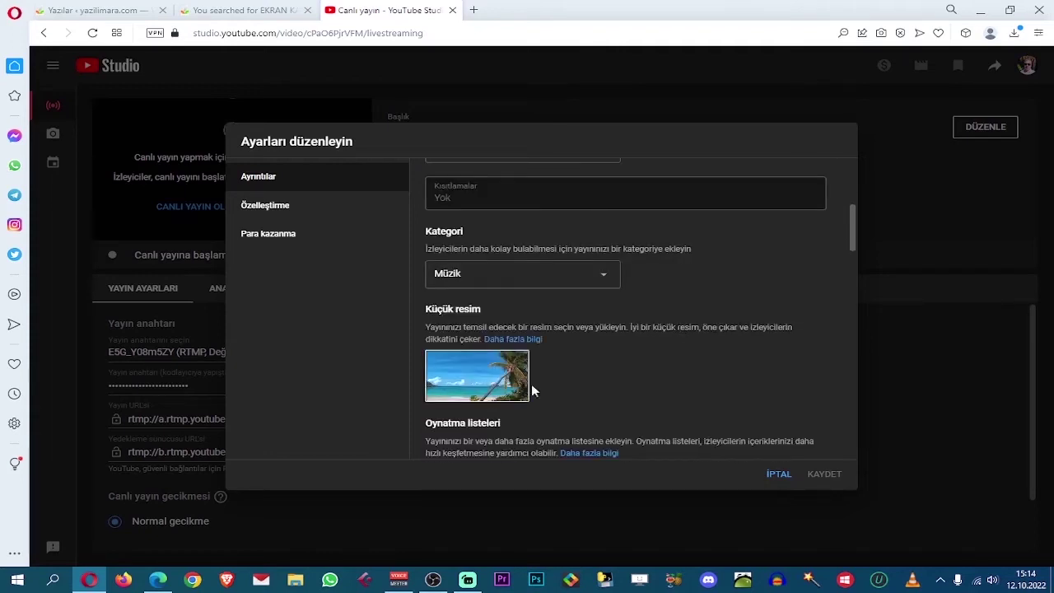
{"action": "left_click", "coordinate": [516, 362]}
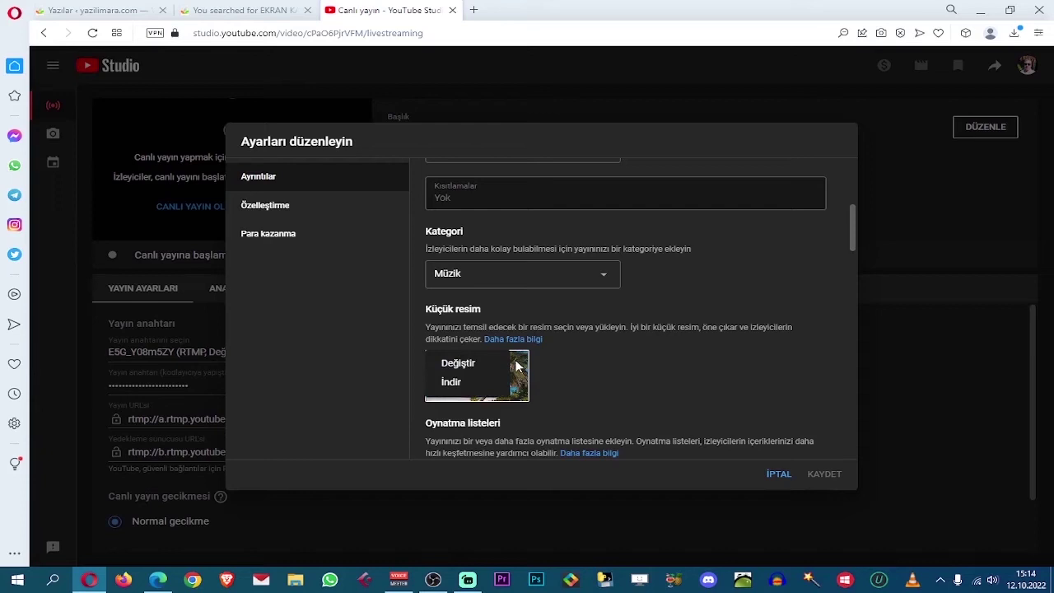
{"action": "left_click", "coordinate": [455, 363]}
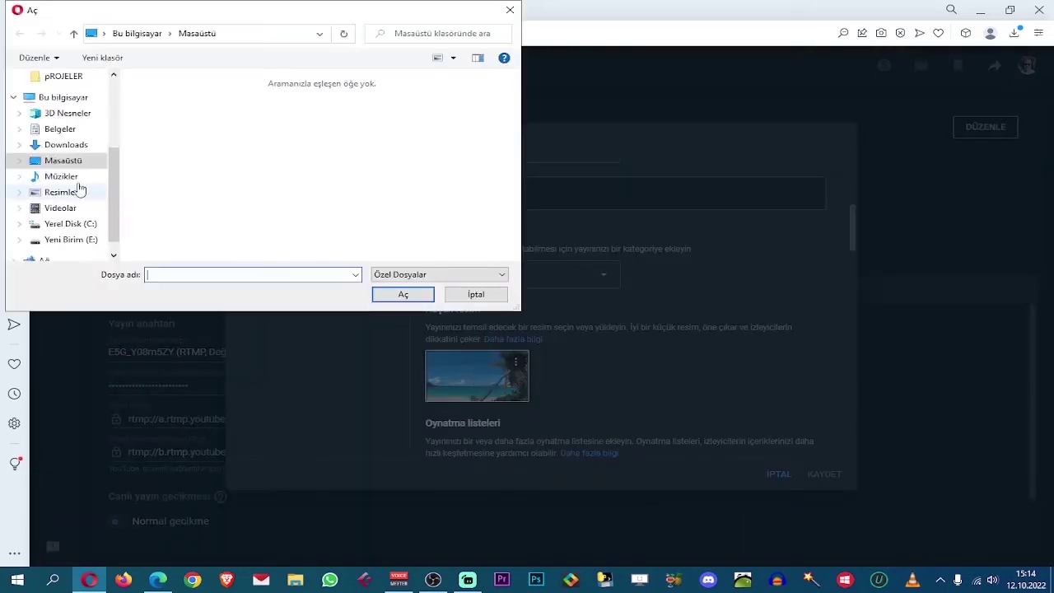
{"action": "left_click", "coordinate": [476, 293]}
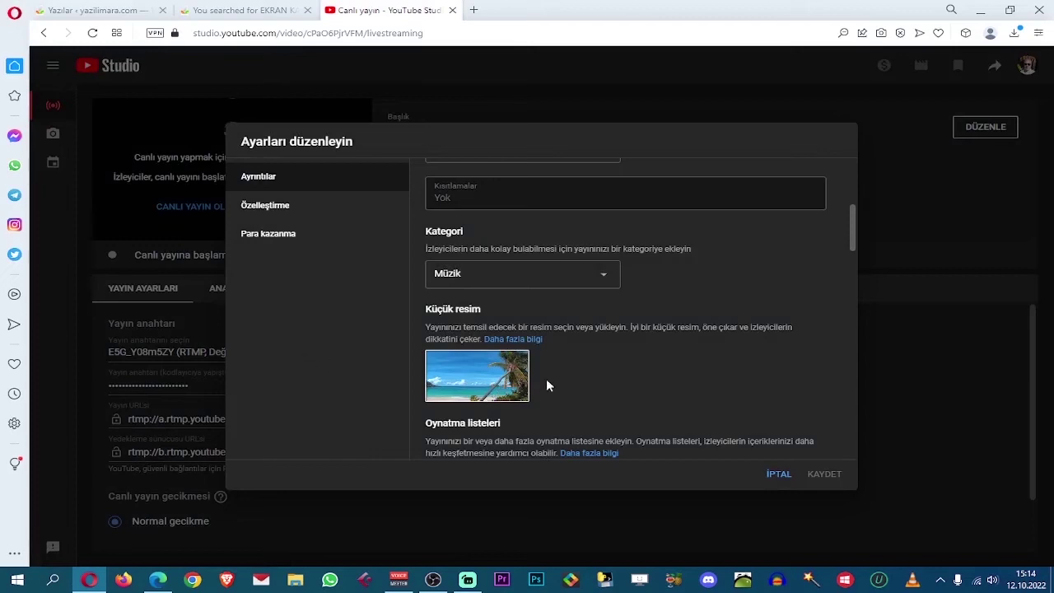
Add the live stream to the Pratik Bilgiler playlist
{"action": "scroll", "coordinate": [601, 362], "scroll_direction": "down", "scroll_amount": 2}
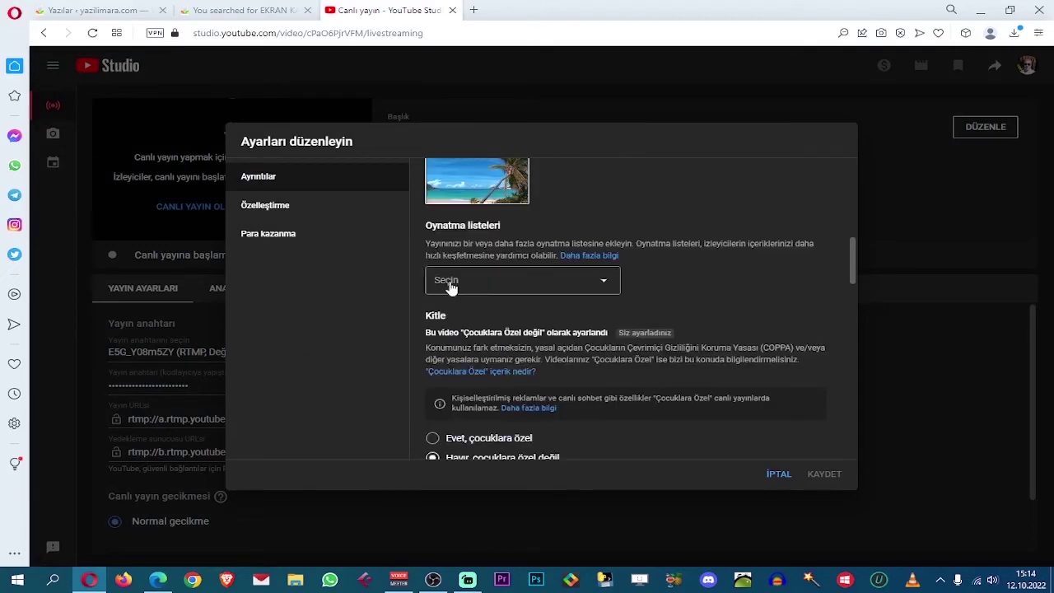
{"action": "left_click", "coordinate": [503, 284]}
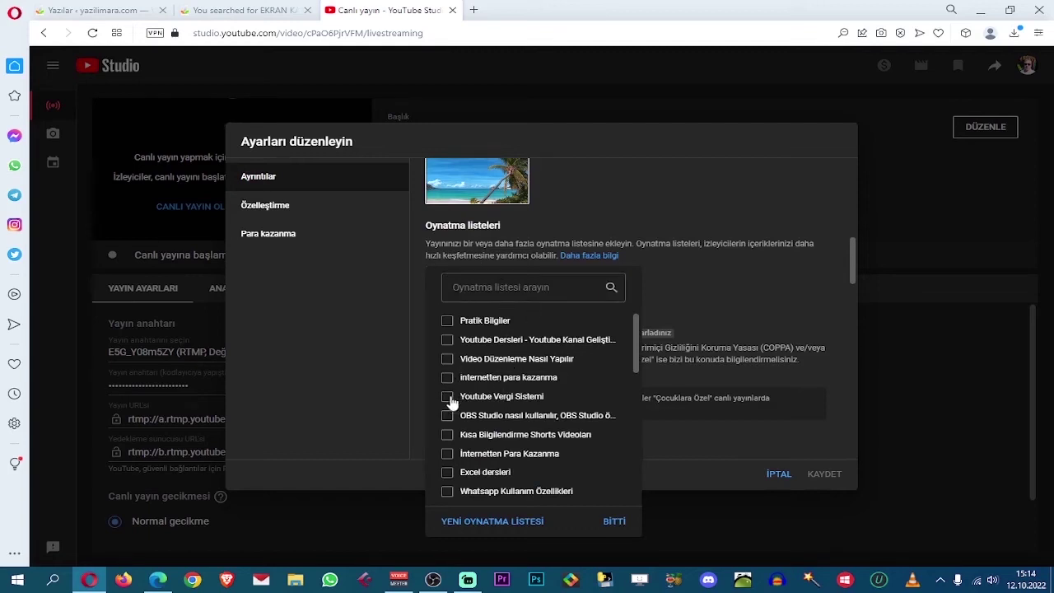
{"action": "left_click", "coordinate": [447, 321]}
{"action": "left_click", "coordinate": [614, 520]}
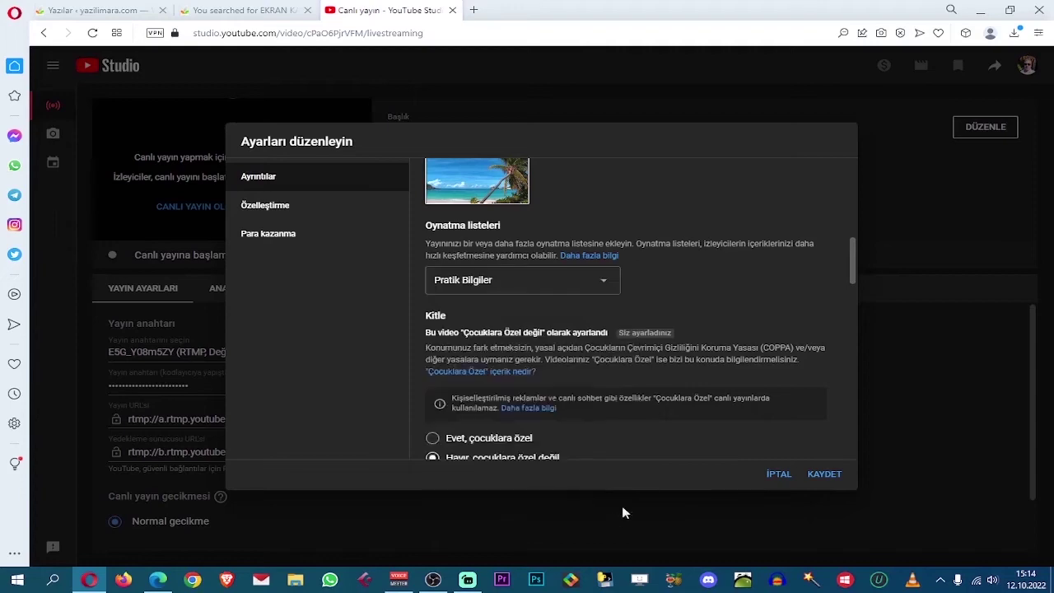
Review the stream's remaining detail settings, including audience, tags, language, licence and comments, and its live chat customization options
{"action": "scroll", "coordinate": [626, 440], "scroll_direction": "down", "scroll_amount": 5}
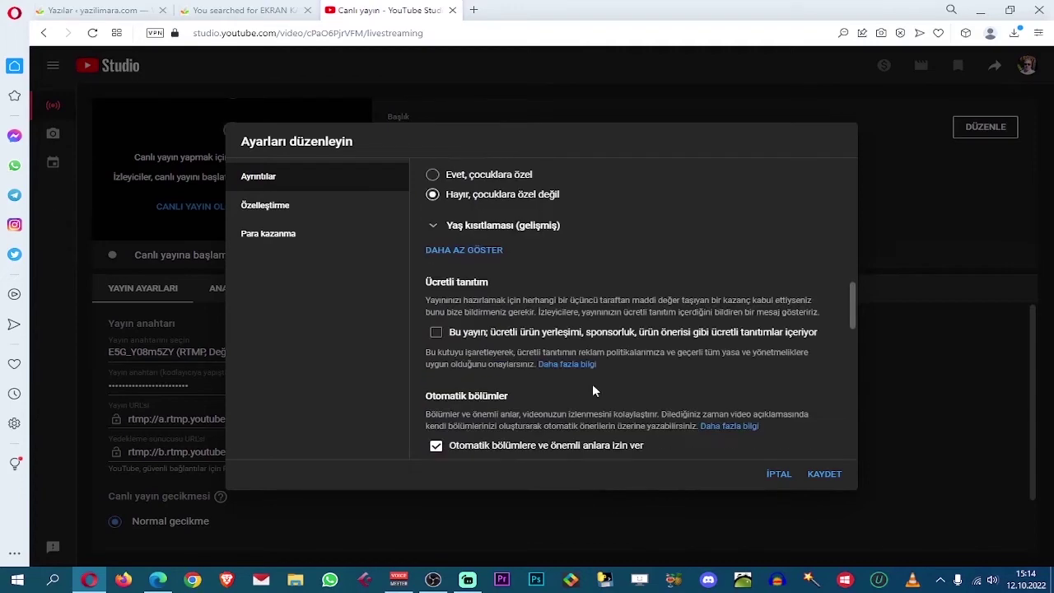
{"action": "scroll", "coordinate": [581, 372], "scroll_direction": "down", "scroll_amount": 4}
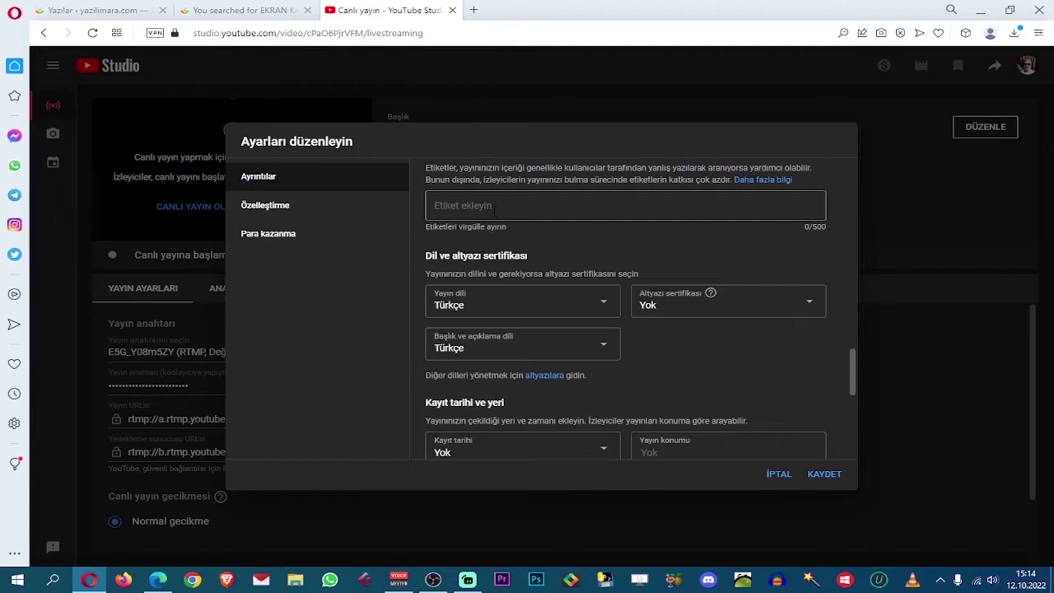
{"action": "scroll", "coordinate": [545, 336], "scroll_direction": "up", "scroll_amount": 15}
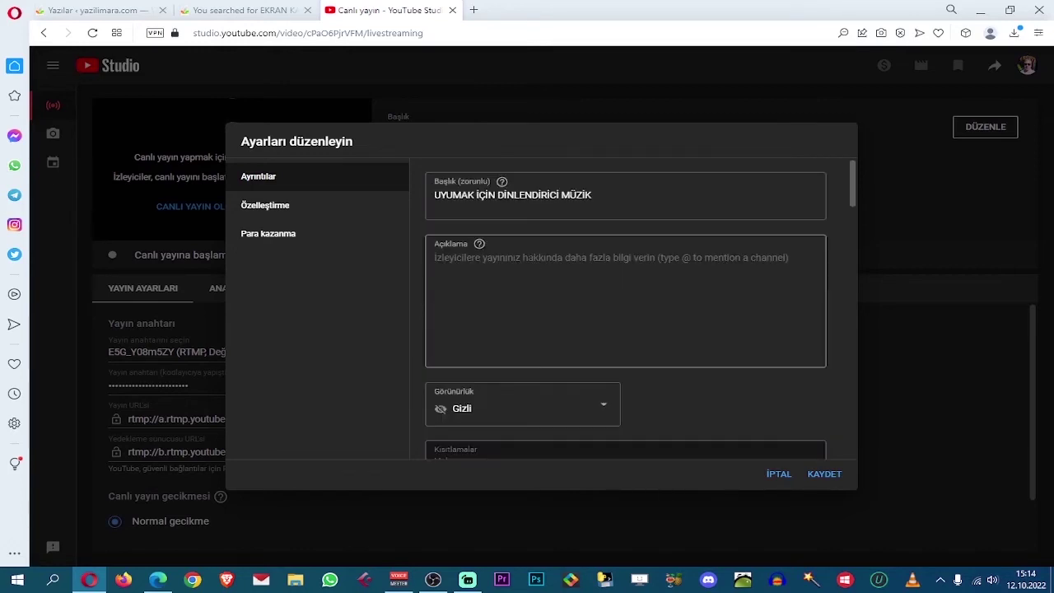
{"action": "left_click", "coordinate": [616, 202]}
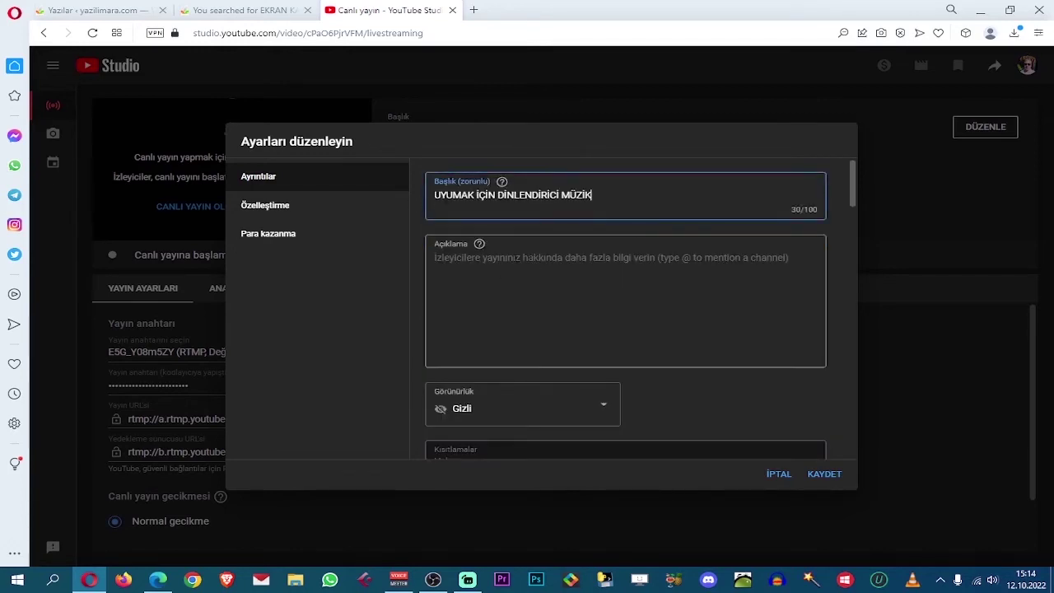
{"action": "left_click", "coordinate": [531, 293]}
{"action": "scroll", "coordinate": [535, 295], "scroll_direction": "down", "scroll_amount": 10}
{"action": "scroll", "coordinate": [541, 295], "scroll_direction": "down", "scroll_amount": 10}
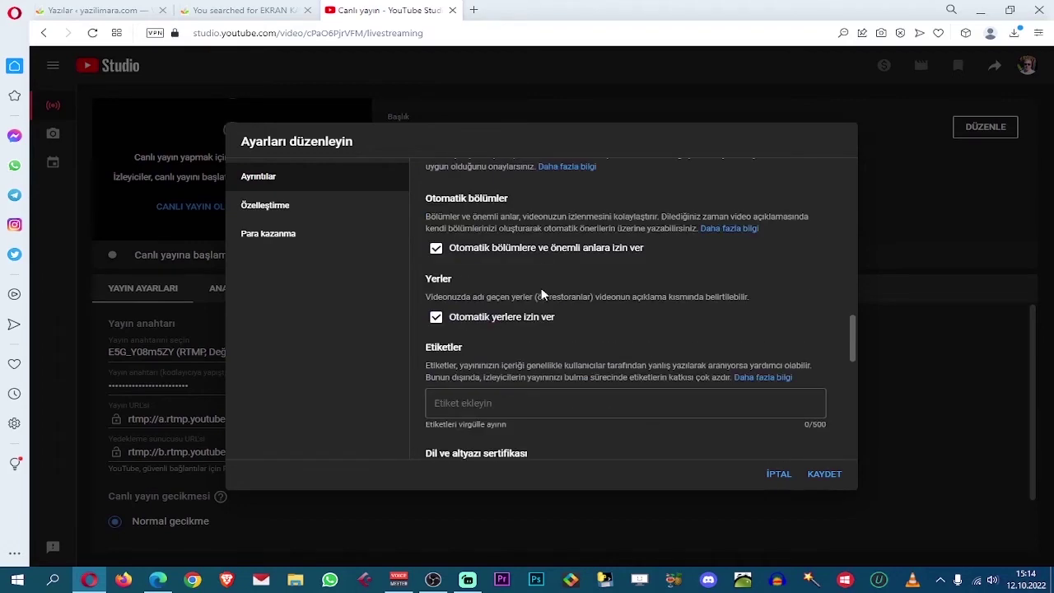
{"action": "scroll", "coordinate": [529, 288], "scroll_direction": "up", "scroll_amount": 2}
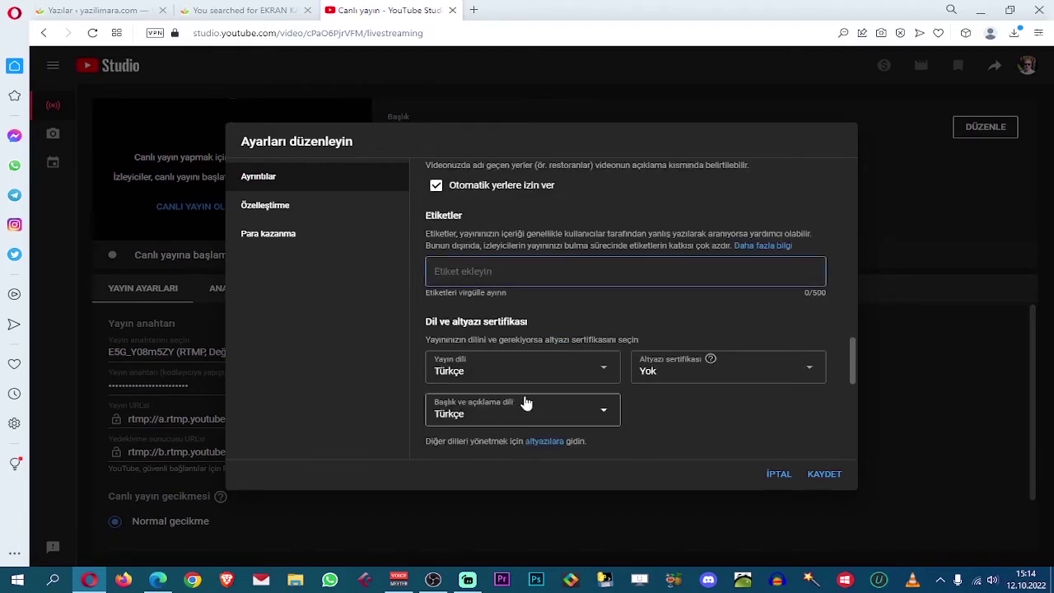
{"action": "scroll", "coordinate": [541, 313], "scroll_direction": "down", "scroll_amount": 3}
{"action": "scroll", "coordinate": [543, 317], "scroll_direction": "down", "scroll_amount": 2}
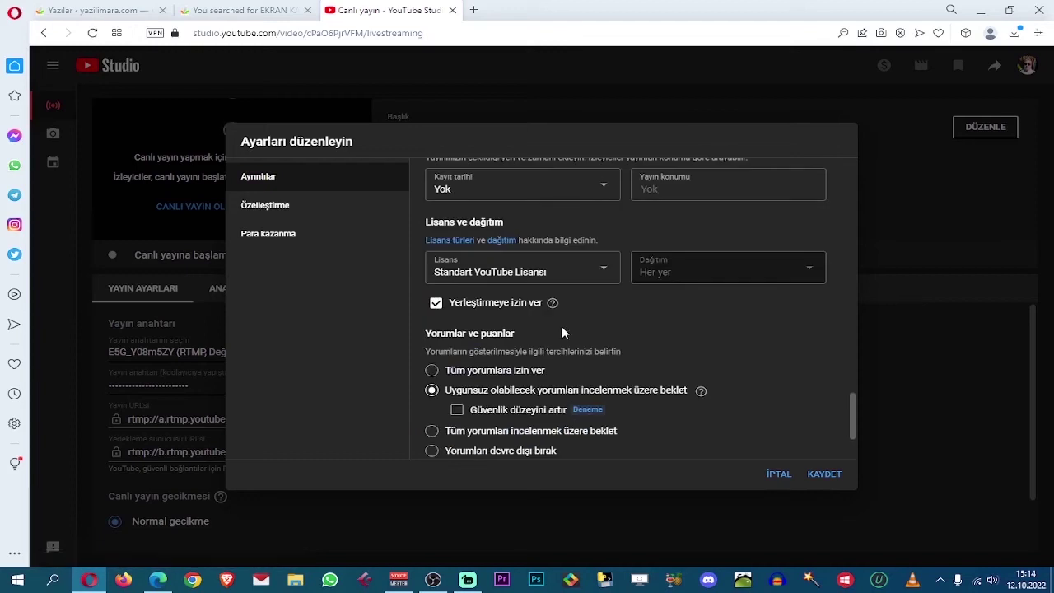
{"action": "scroll", "coordinate": [642, 328], "scroll_direction": "down", "scroll_amount": 1}
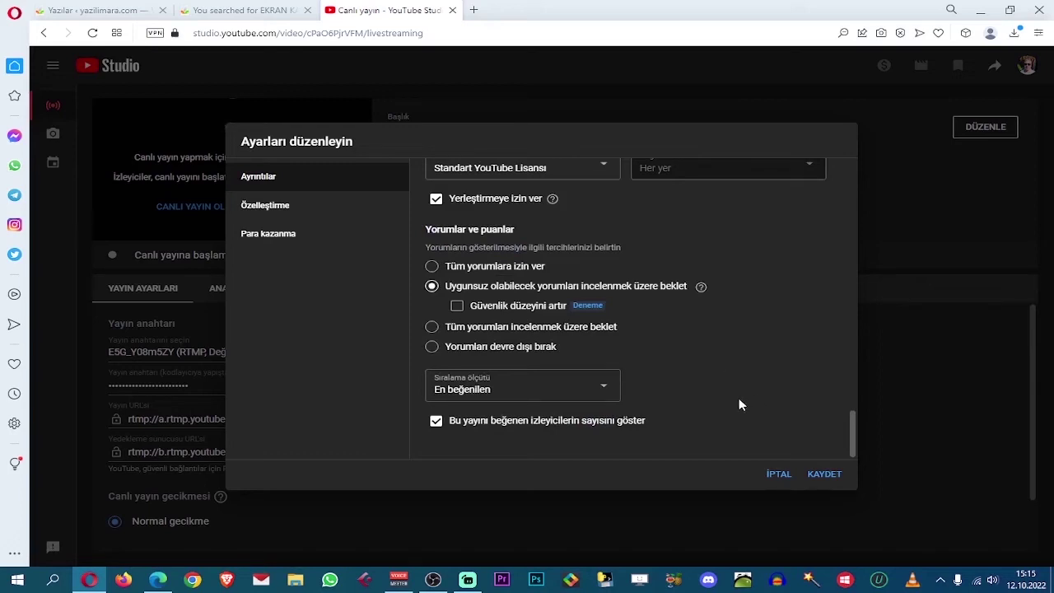
{"action": "left_click", "coordinate": [271, 213]}
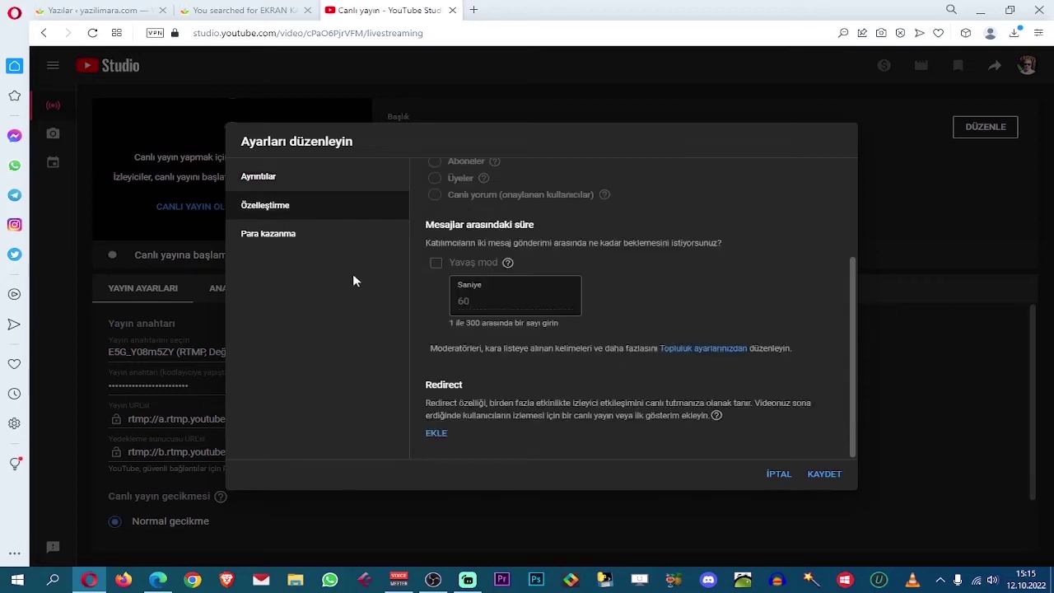
{"action": "scroll", "coordinate": [671, 354], "scroll_direction": "up", "scroll_amount": 1}
{"action": "scroll", "coordinate": [671, 354], "scroll_direction": "up", "scroll_amount": 1}
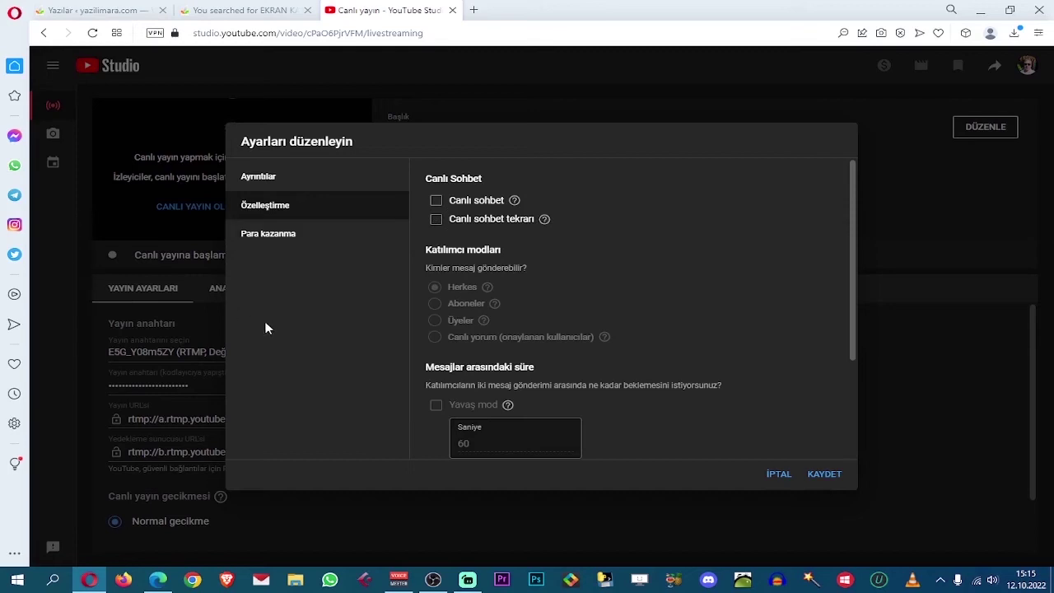
Turn monetization on (Açık) for the live stream, review the ad types and save the edited settings
{"action": "left_click", "coordinate": [271, 237]}
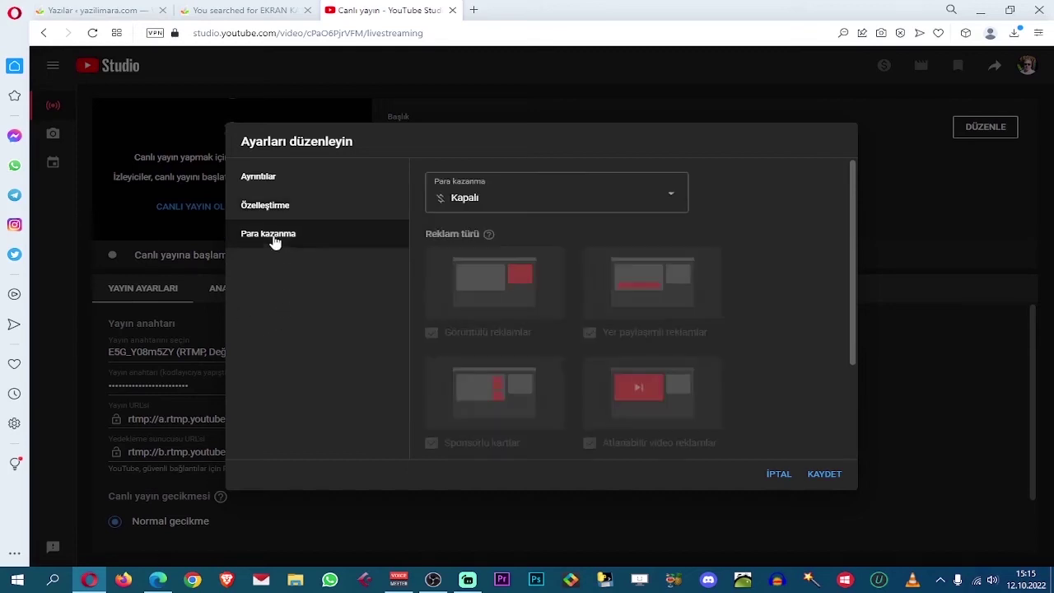
{"action": "left_click", "coordinate": [466, 201]}
{"action": "left_click", "coordinate": [454, 192]}
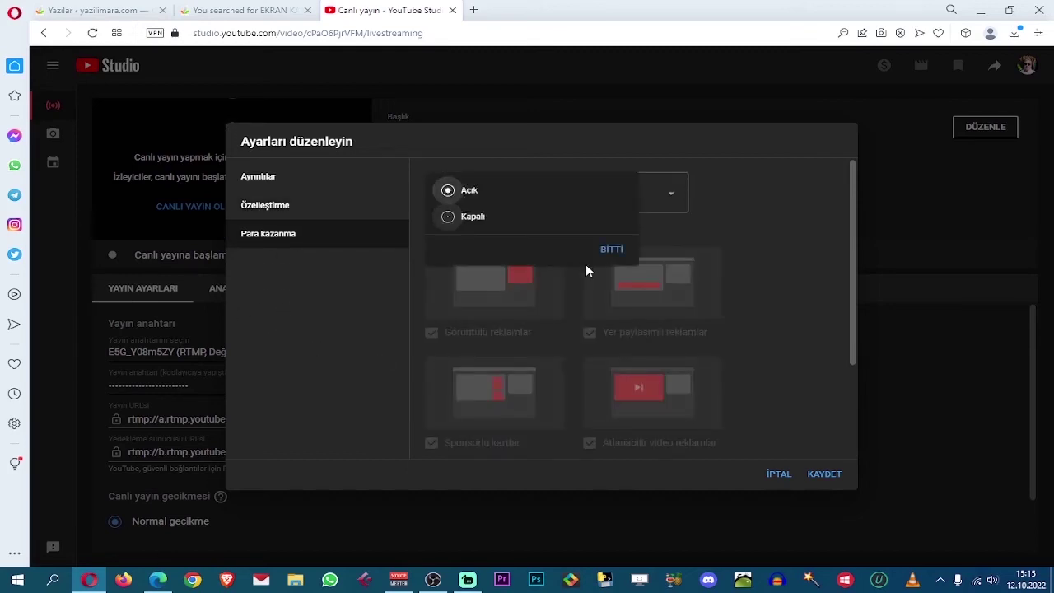
{"action": "left_click", "coordinate": [613, 253]}
{"action": "scroll", "coordinate": [540, 350], "scroll_direction": "down", "scroll_amount": 2}
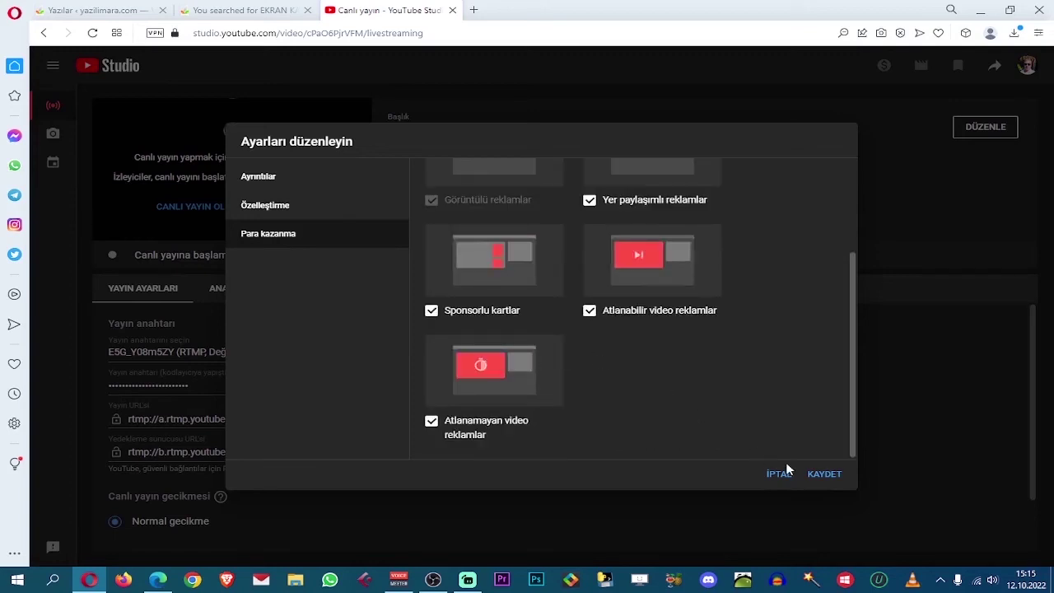
{"action": "left_click", "coordinate": [808, 475]}
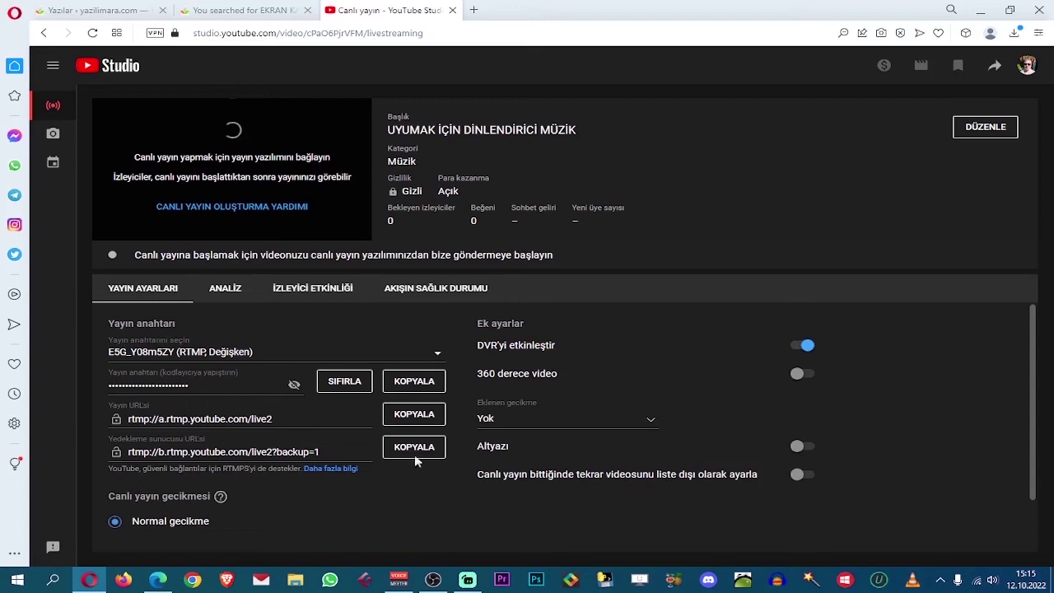
Switch to OBS and start the live stream to YouTube
{"action": "left_click", "coordinate": [437, 578]}
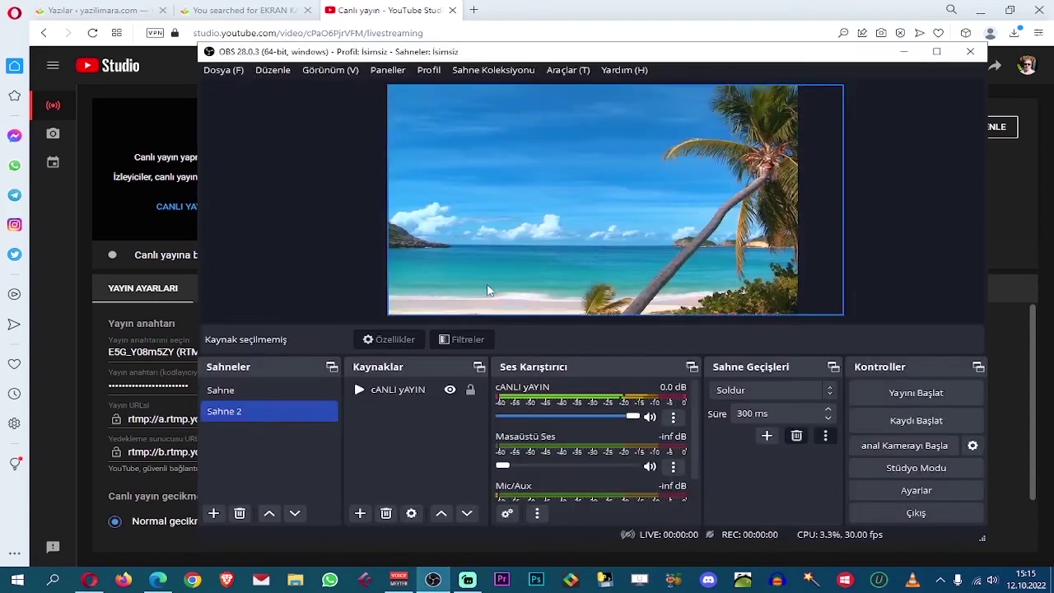
{"action": "left_click", "coordinate": [896, 394]}
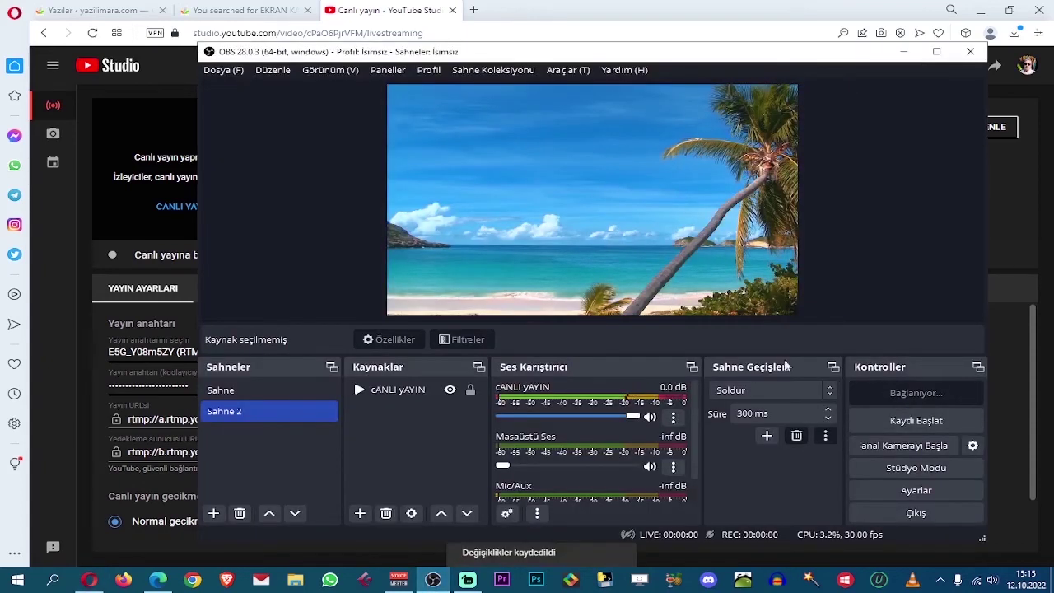
Minimize OBS to return to YouTube Studio and check the live preview's sound by briefly unmuting it
{"action": "left_click", "coordinate": [903, 52]}
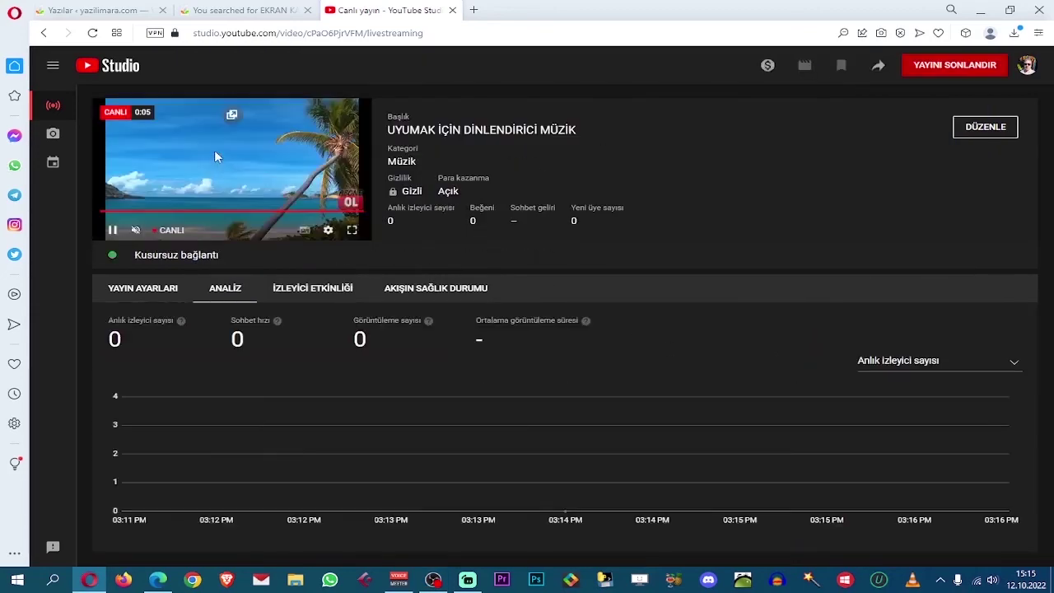
{"action": "left_click", "coordinate": [136, 236]}
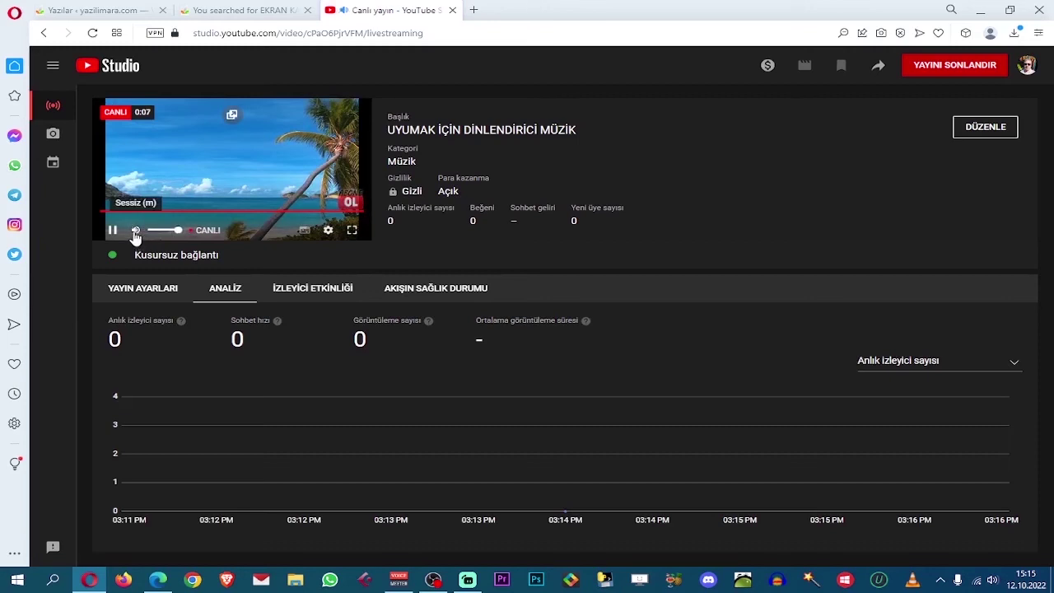
{"action": "left_click", "coordinate": [136, 236]}
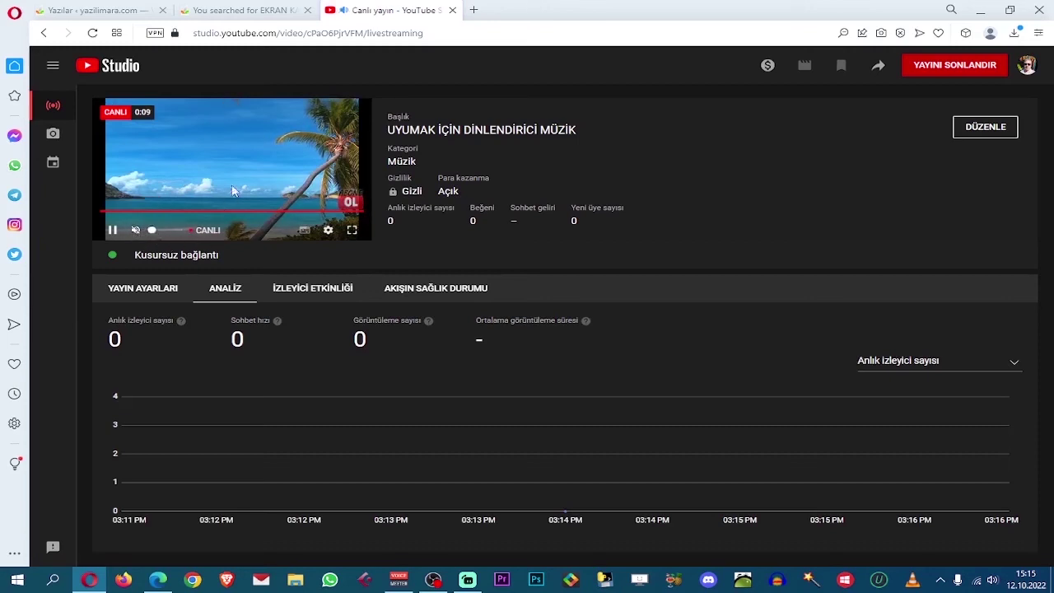